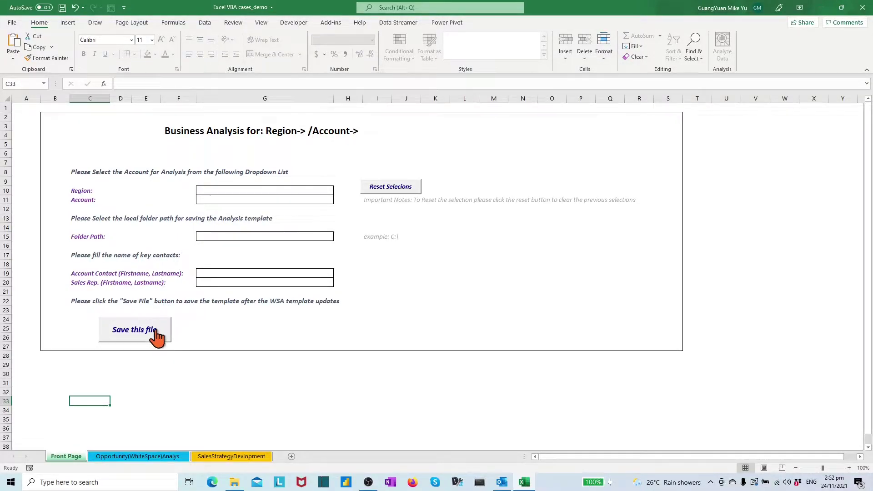
pyautogui.click(236, 191)
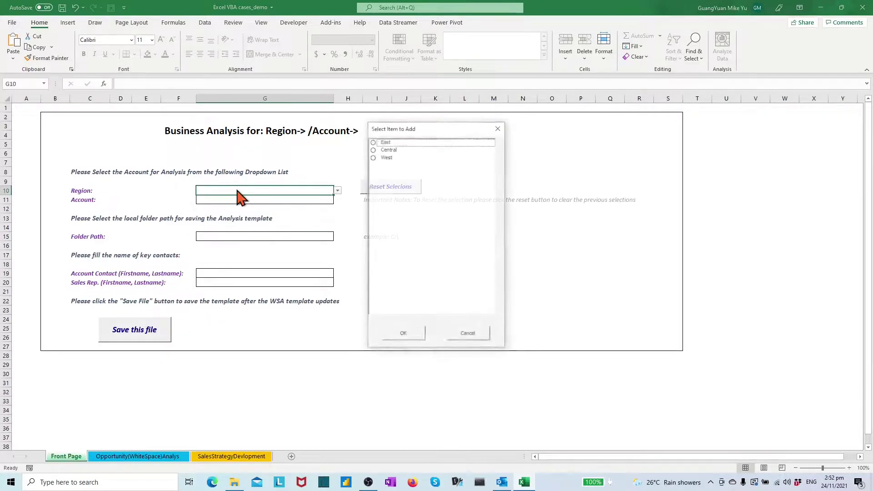
pyautogui.click(372, 141)
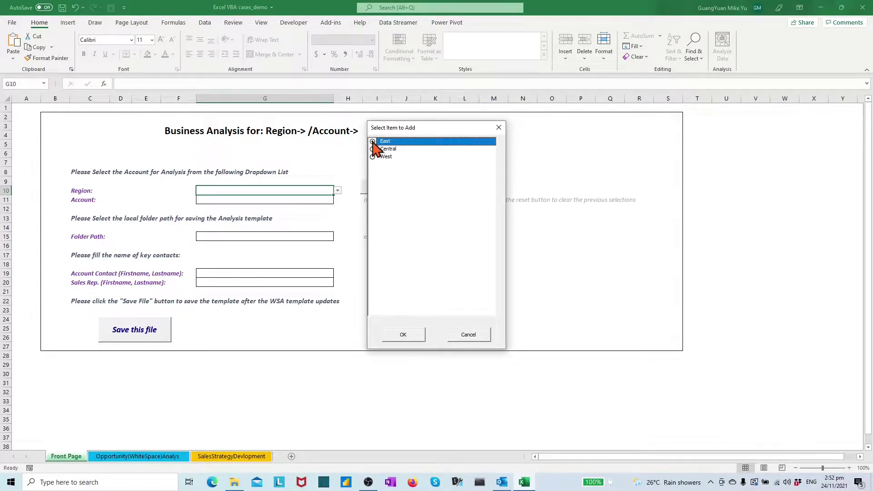
pyautogui.click(402, 332)
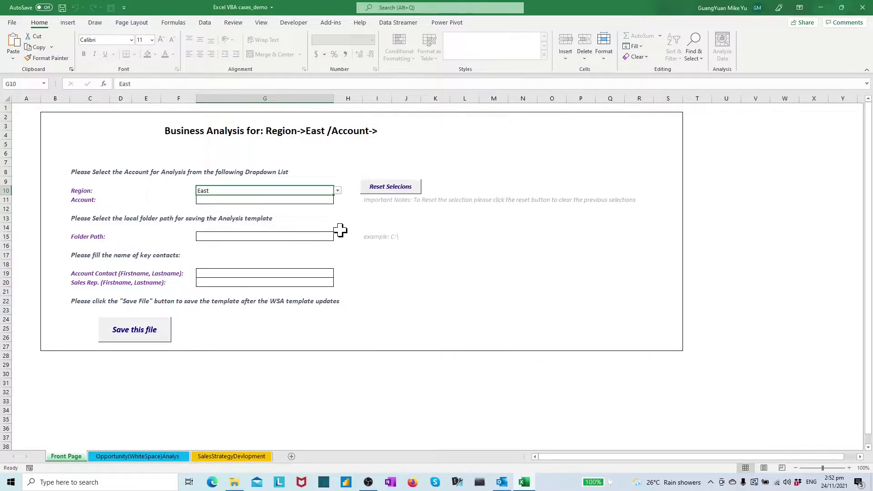
pyautogui.click(318, 198)
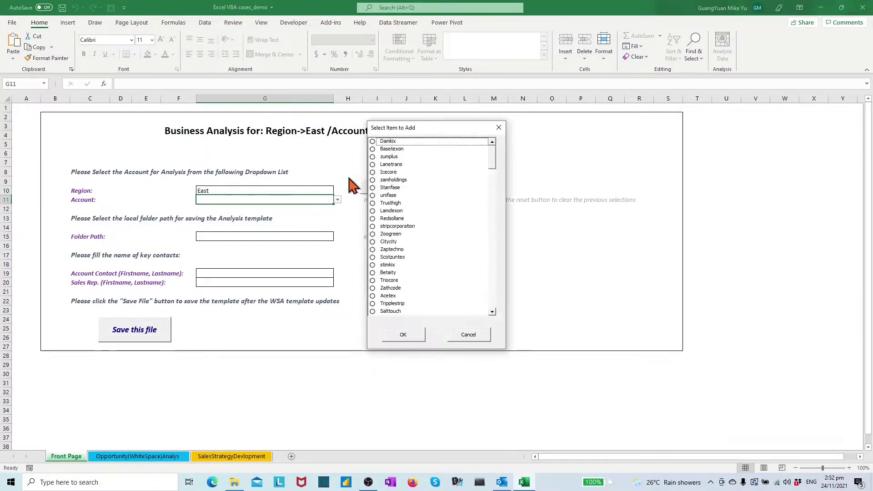
pyautogui.click(373, 143)
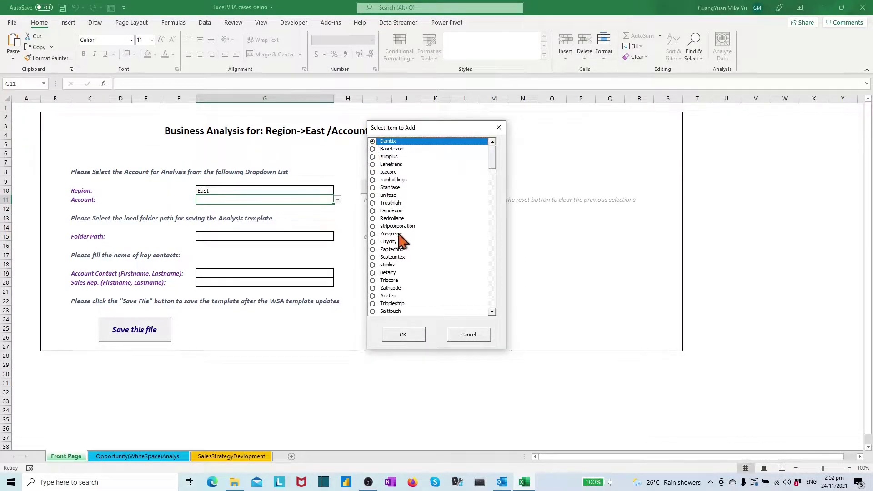
pyautogui.click(403, 336)
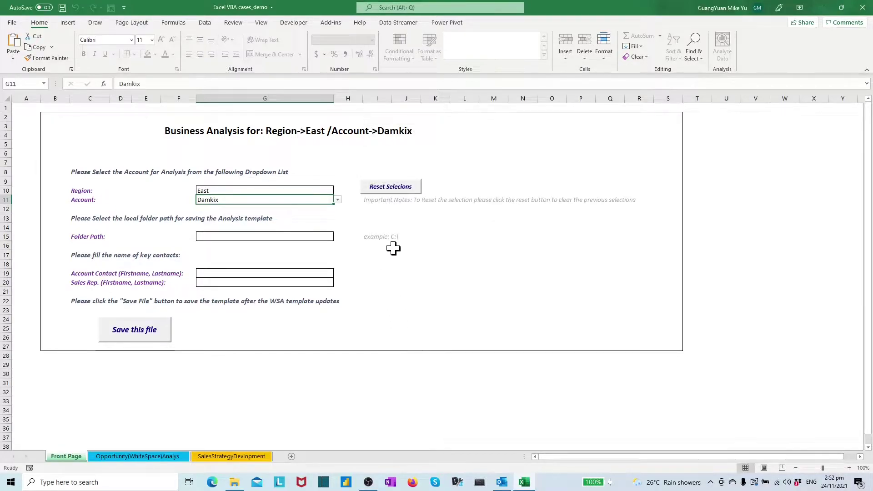
pyautogui.click(337, 201)
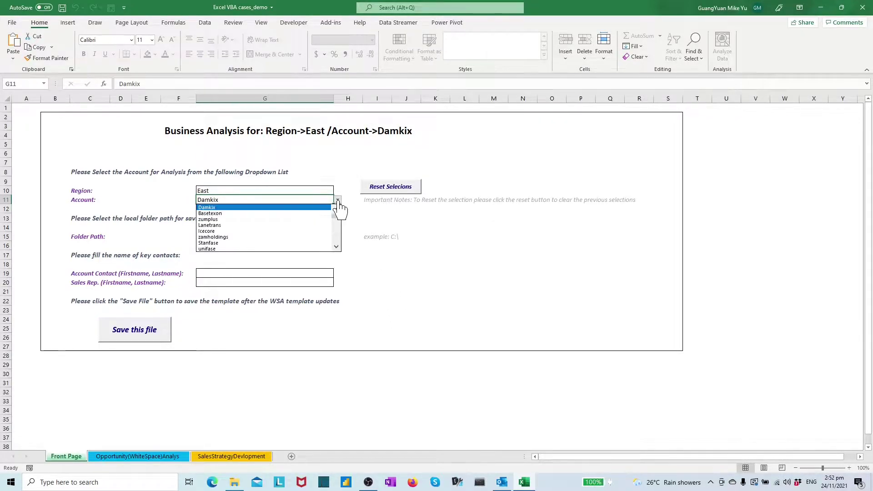
pyautogui.moveTo(337, 207); pyautogui.dragTo(341, 222)
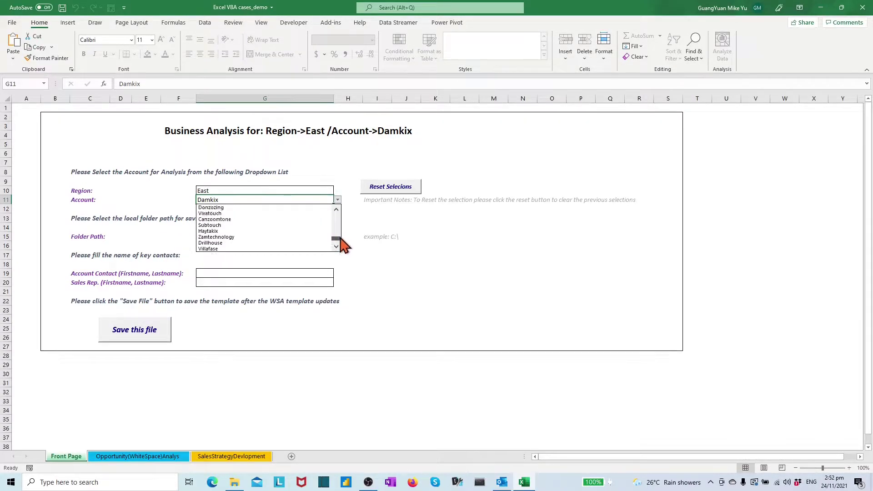
pyautogui.press('Escape')
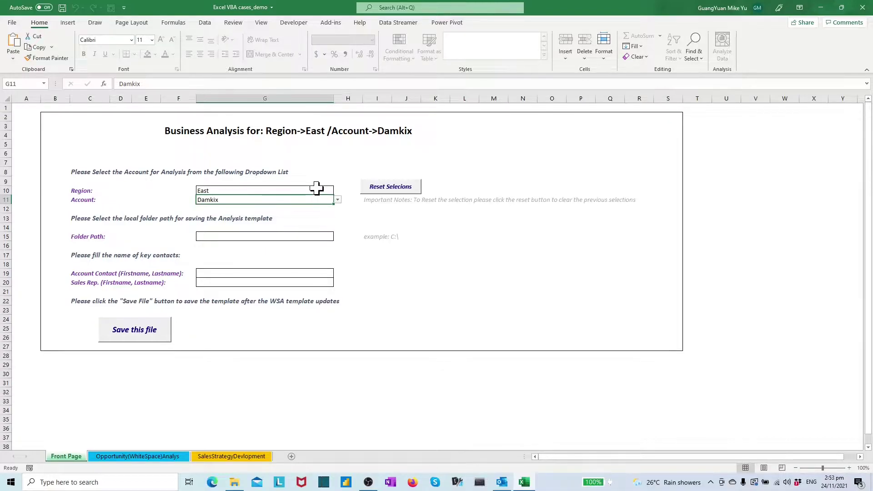
pyautogui.click(316, 190)
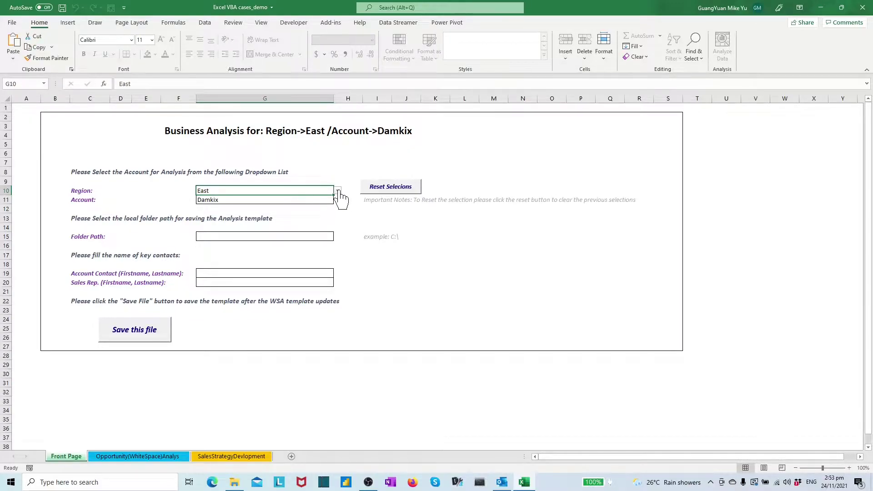
pyautogui.click(311, 200)
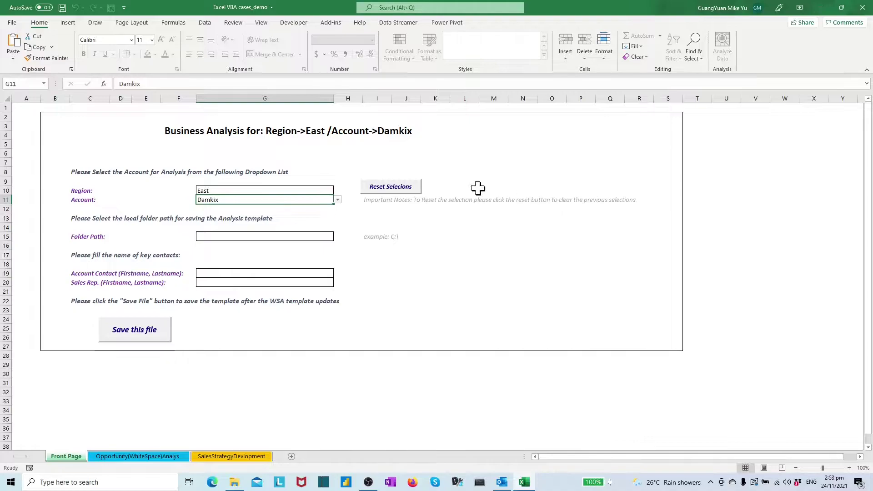
# Reset the selections and test Region Central with Account Toughjob
pyautogui.click(402, 189)
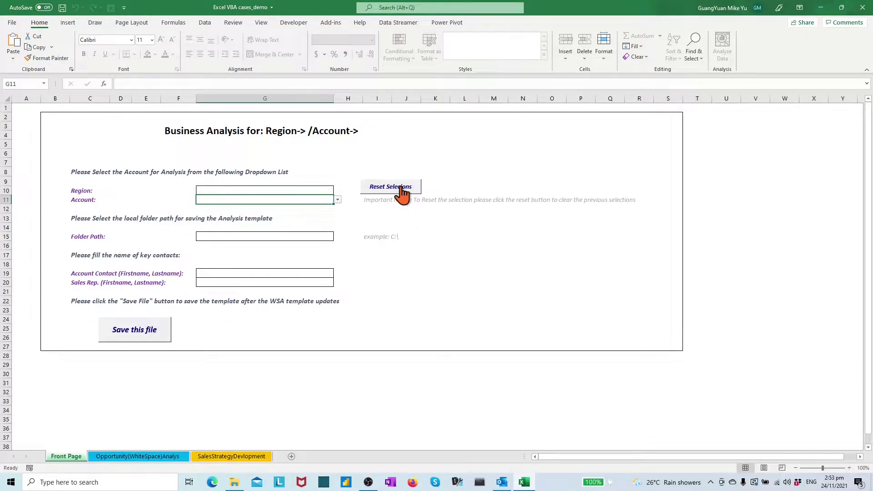
pyautogui.click(332, 190)
pyautogui.click(385, 149)
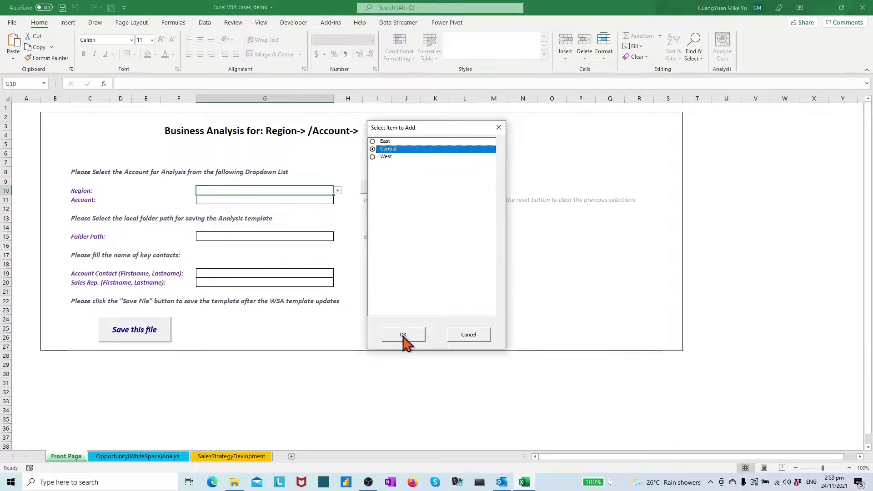
pyautogui.click(402, 335)
pyautogui.click(313, 199)
pyautogui.click(375, 141)
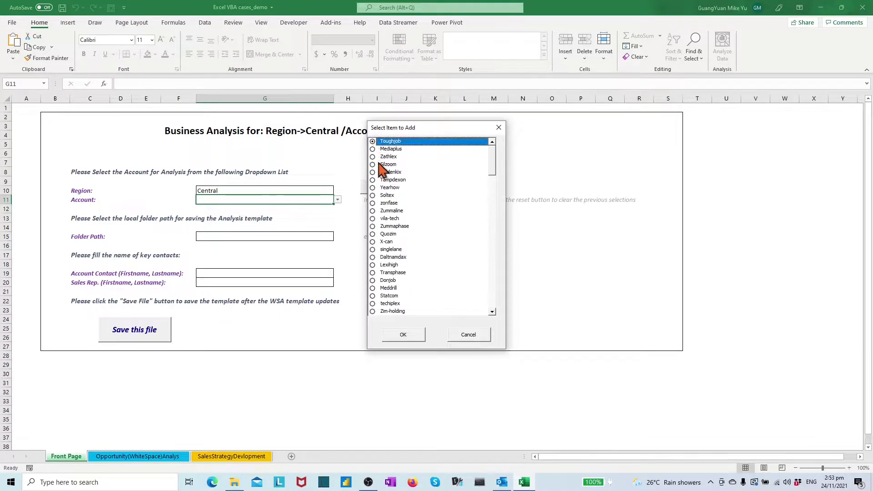
pyautogui.click(403, 334)
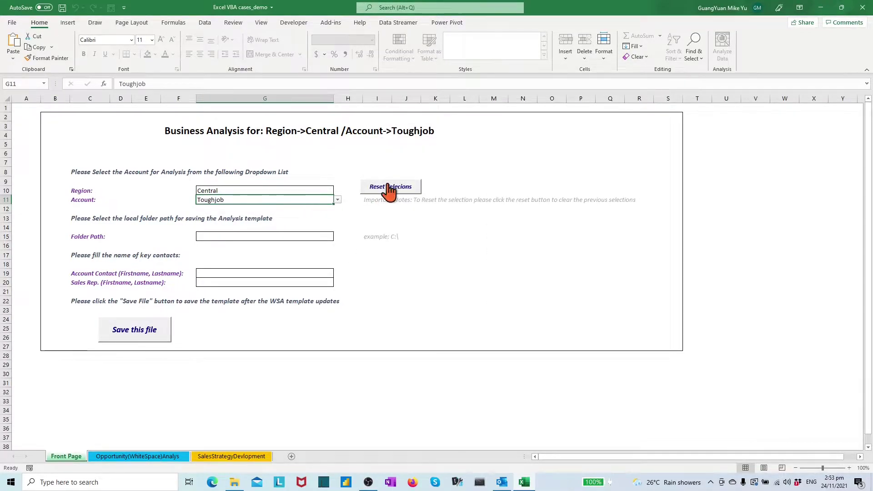
pyautogui.click(355, 216)
pyautogui.click(300, 200)
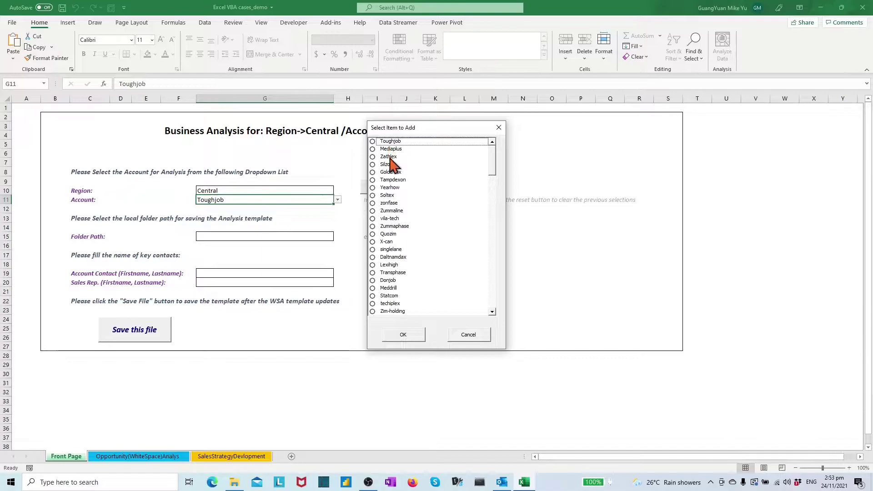
pyautogui.click(468, 334)
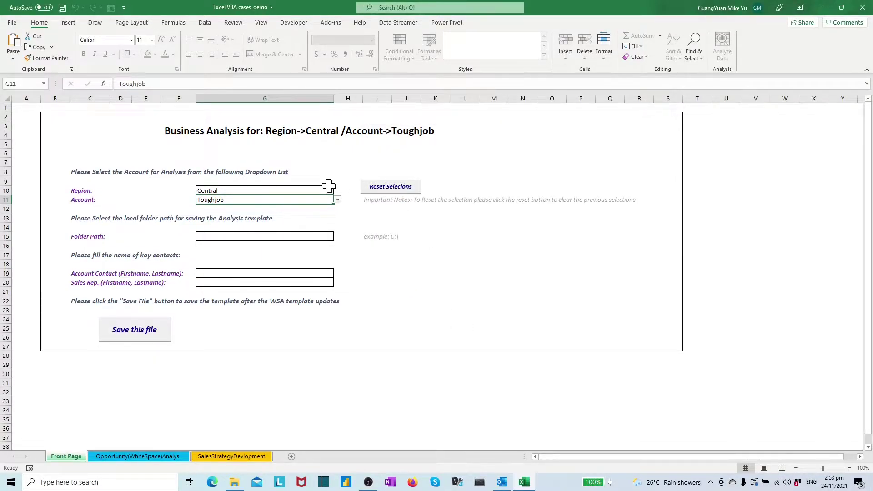
# Reset again, try Region West, then enter Region East with Account Damkix
pyautogui.click(383, 193)
pyautogui.click(320, 190)
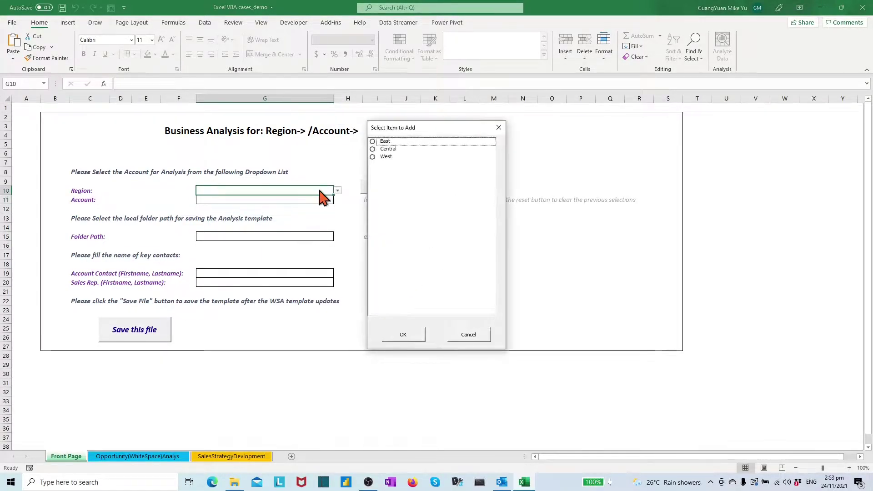
pyautogui.click(376, 156)
pyautogui.click(402, 335)
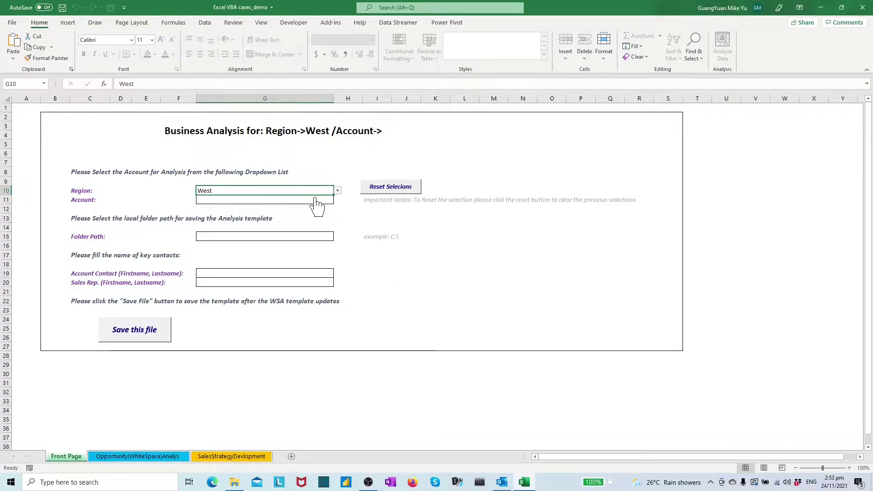
pyautogui.write('Ea')
pyautogui.click(318, 199)
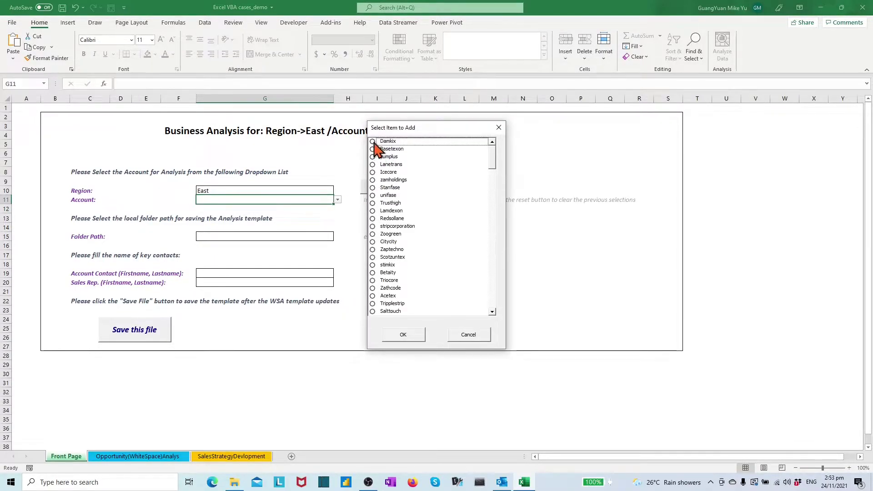
pyautogui.click(373, 141)
pyautogui.click(403, 334)
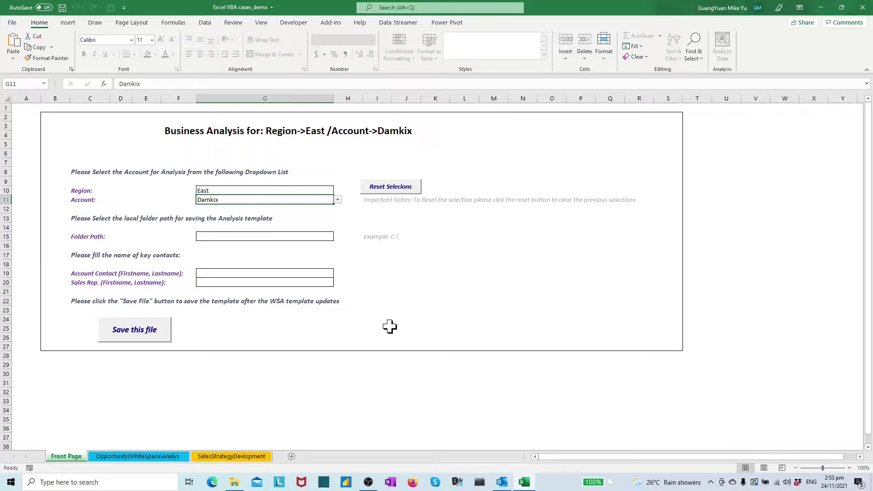
# Enter folder path C:\ in G15 and Account Contact 'Contact 1' on the Front Page
pyautogui.click(204, 237)
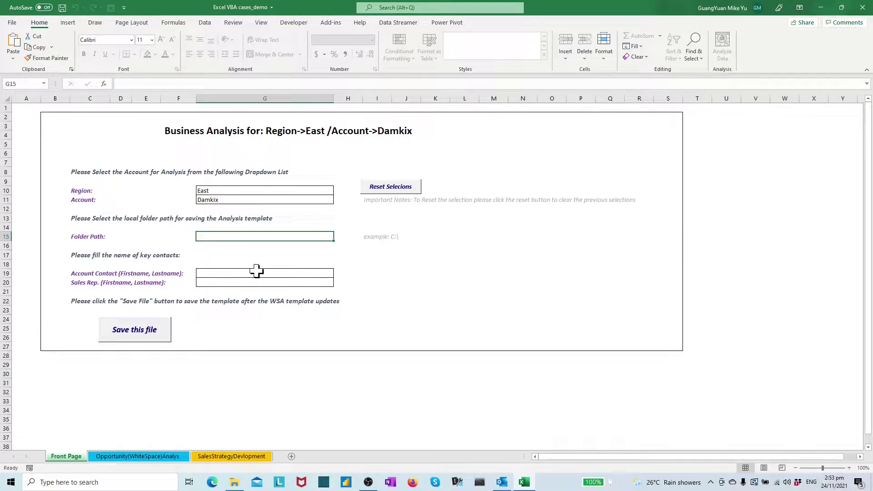
pyautogui.write('C:\\')
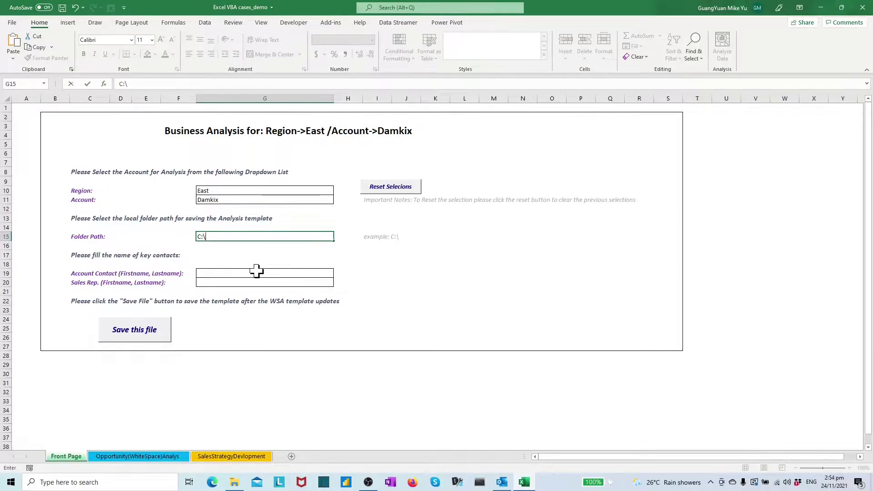
pyautogui.click(205, 274)
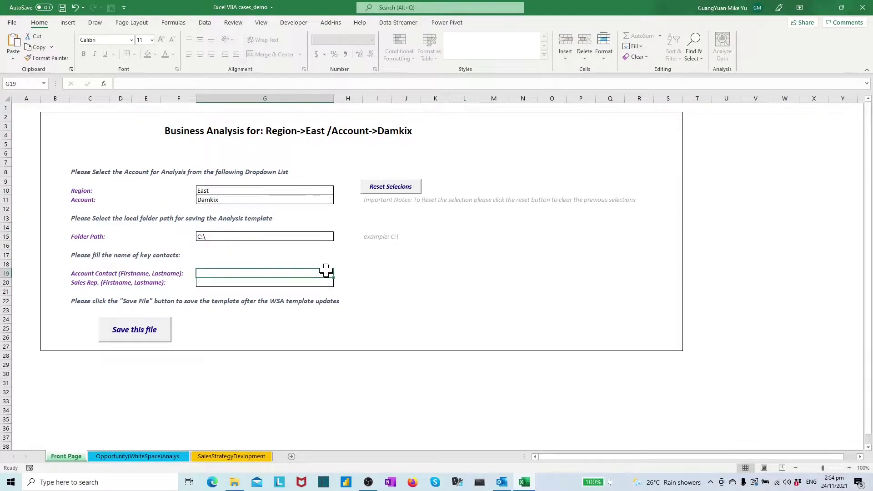
pyautogui.write('Contact 1')
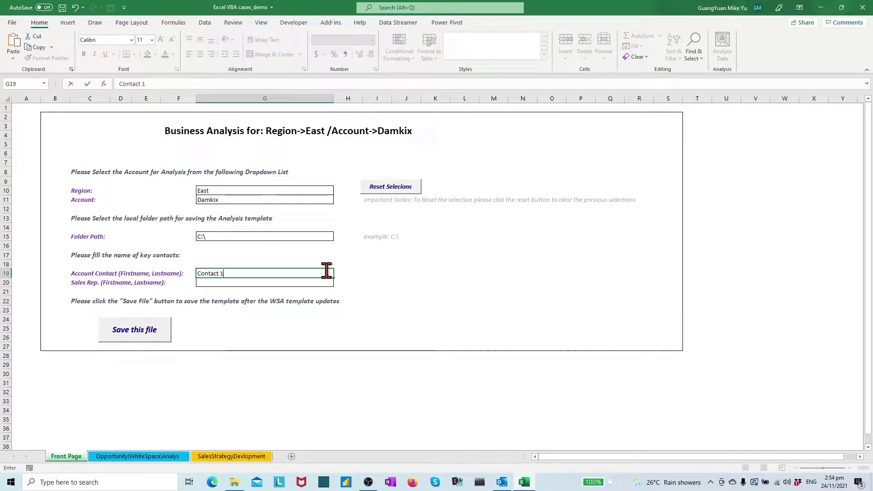
pyautogui.click(231, 282)
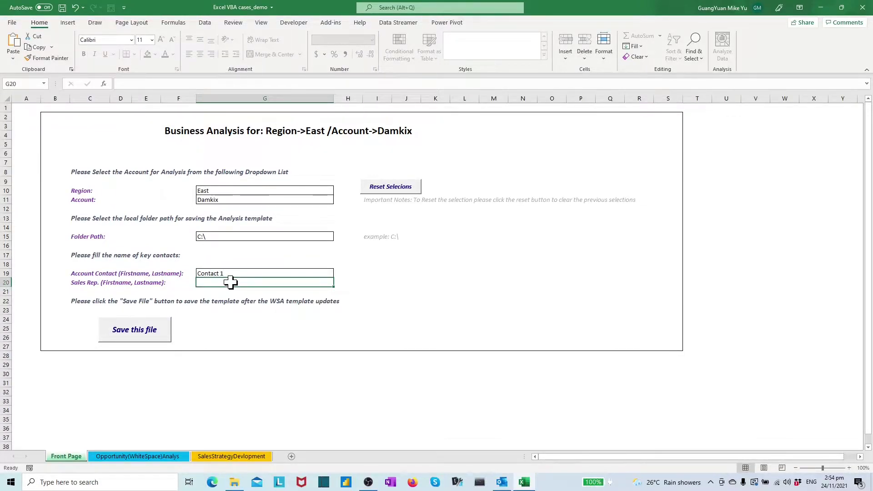
pyautogui.write('RP')
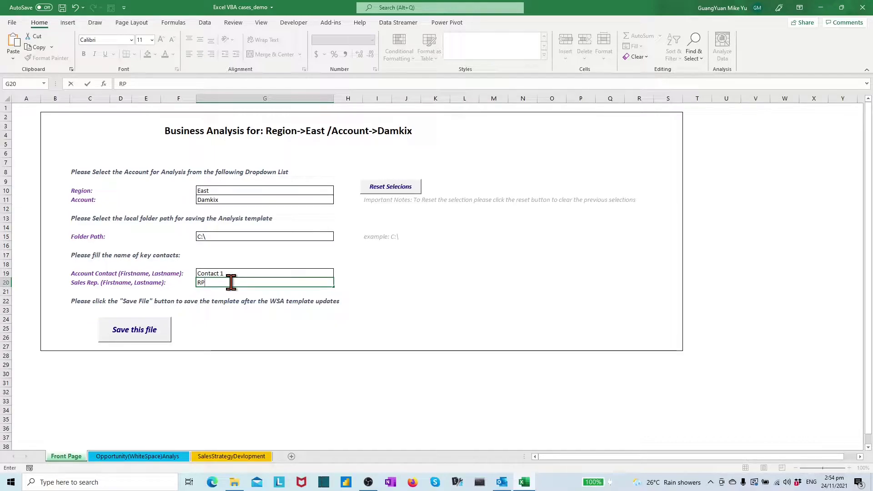
pyautogui.write('1')
# Enter Sales Rep RP1 and save the workbook copy to Documents
pyautogui.click(167, 329)
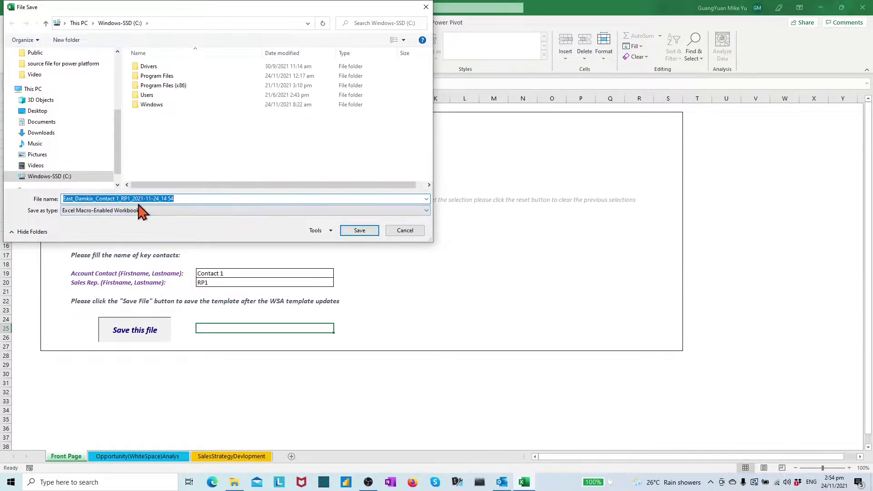
pyautogui.moveTo(41, 122)
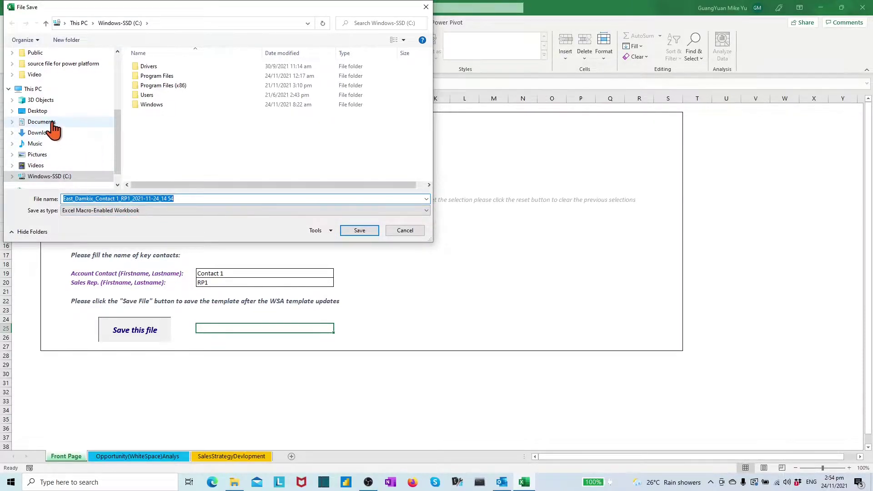
pyautogui.click(41, 121)
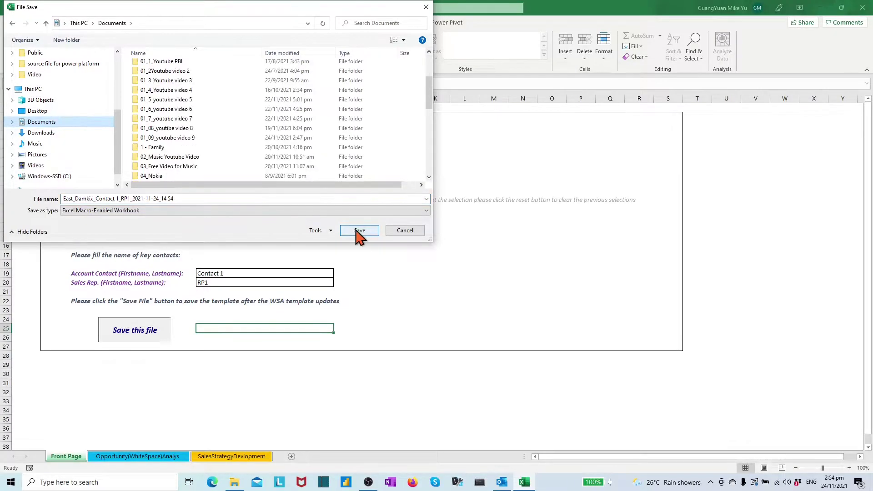
pyautogui.click(360, 232)
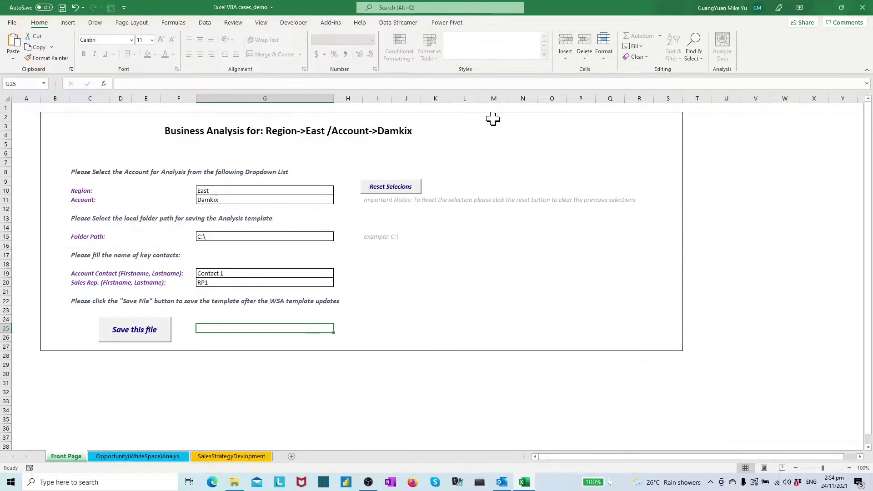
pyautogui.click(293, 22)
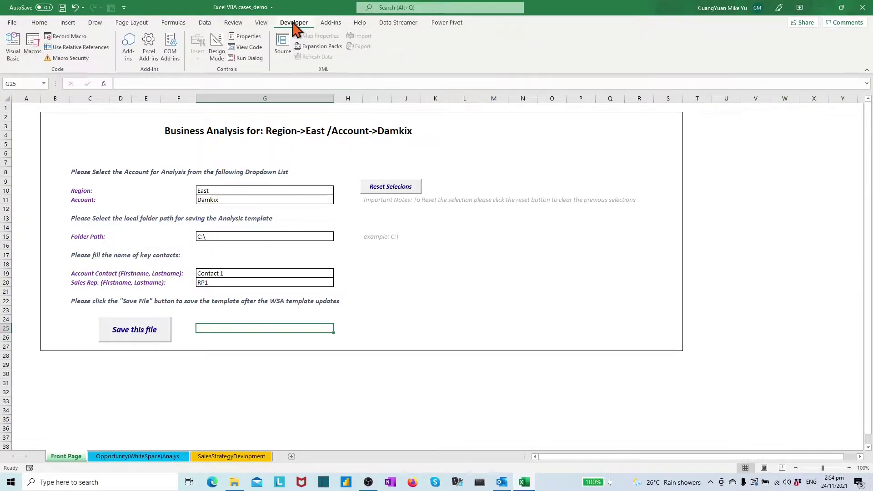
pyautogui.click(14, 48)
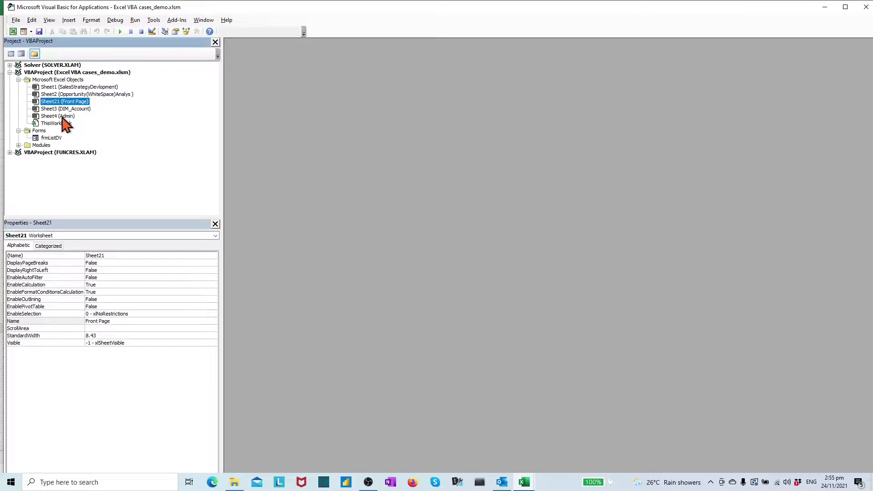
pyautogui.click(16, 38)
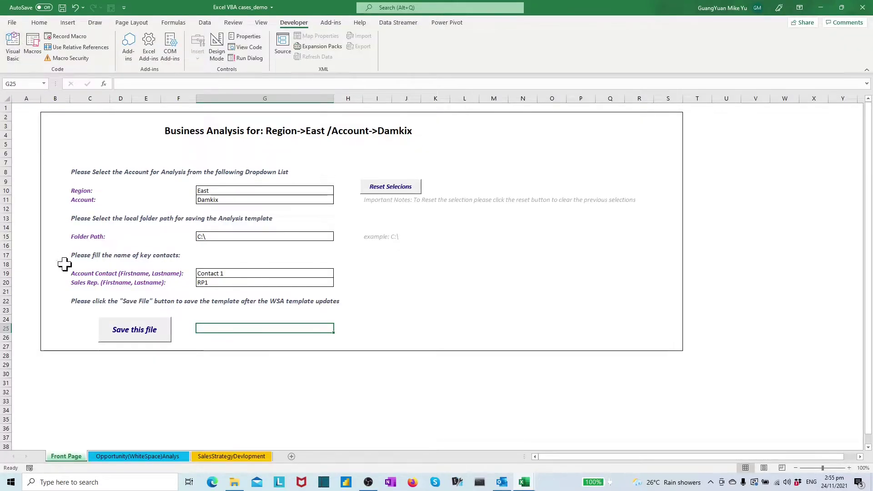
# Bring up the Front Page sheet tab's options and dismiss them with Esc
pyautogui.rightClick(67, 456)
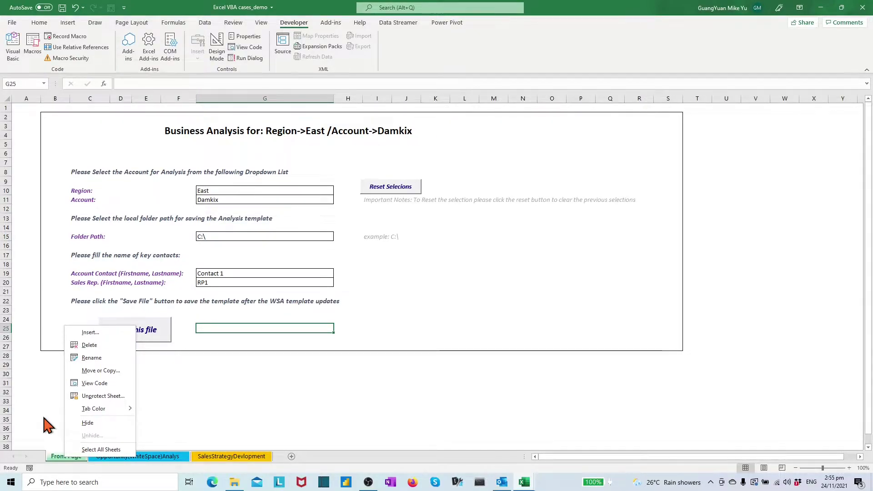
pyautogui.press('Escape')
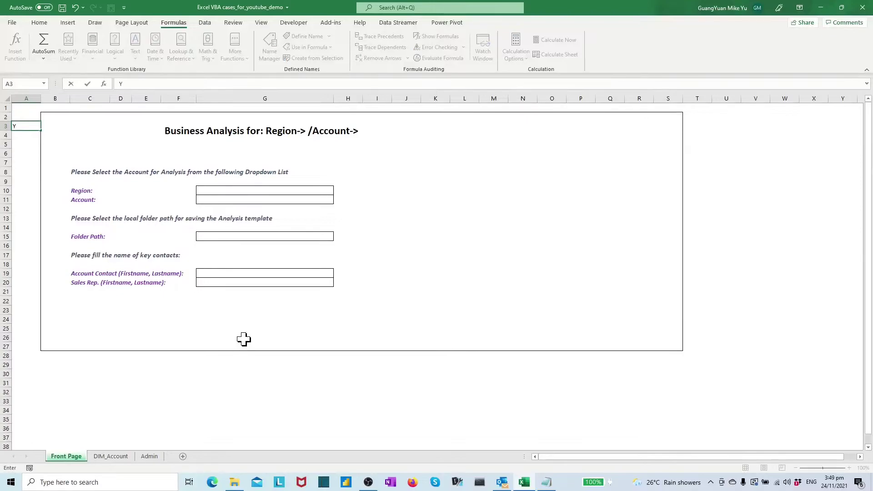
# Delete the stray Y from A3 and switch to the DIM_Account sheet
pyautogui.press('BackSpace')
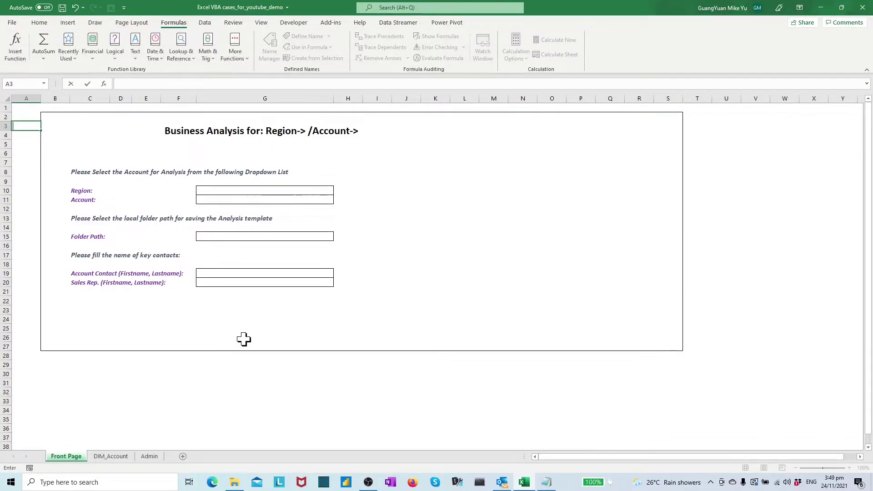
pyautogui.click(130, 387)
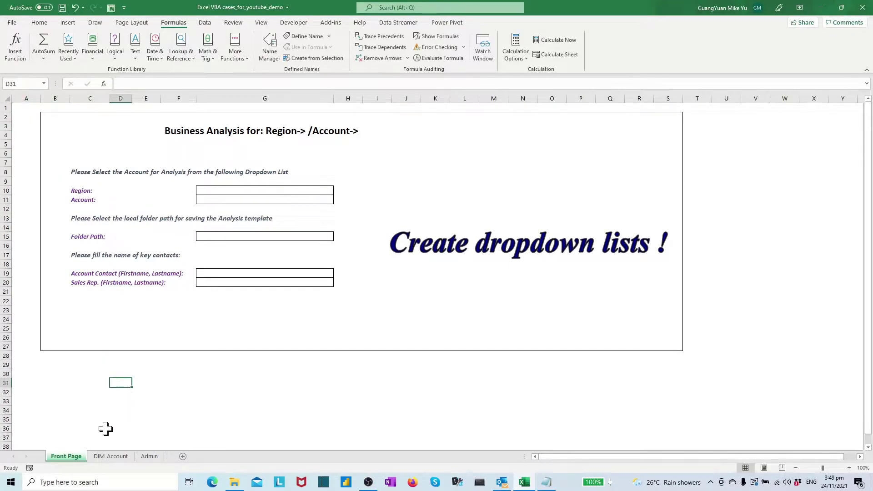
pyautogui.click(109, 457)
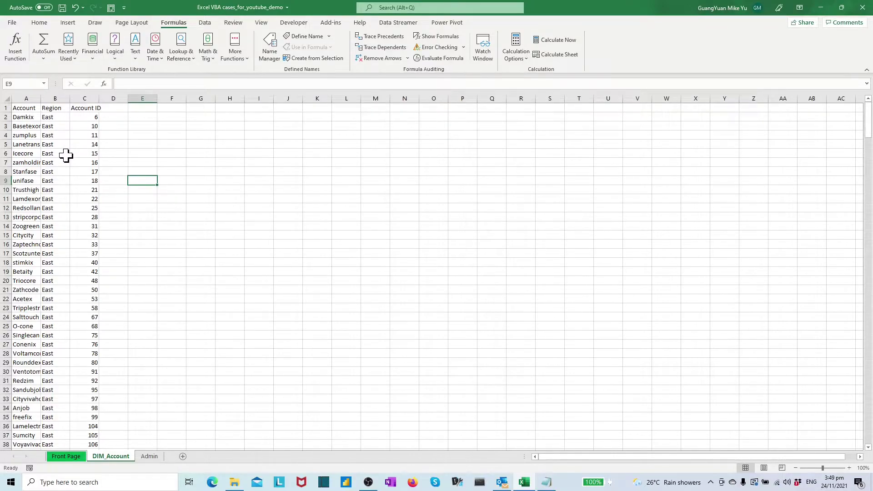
pyautogui.scroll(-15, 66, 157)
pyautogui.scroll(-15, 64, 171)
pyautogui.scroll(-15, 68, 212)
pyautogui.scroll(-15, 73, 246)
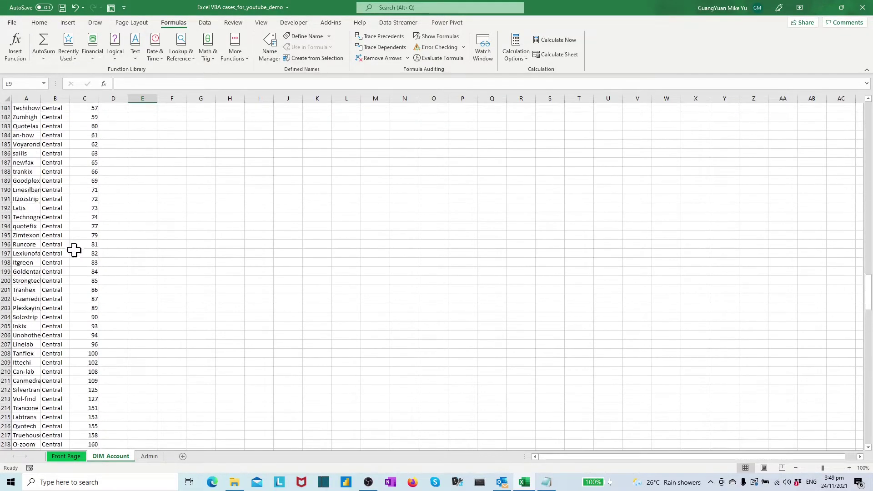
pyautogui.scroll(-10, 75, 252)
pyautogui.scroll(-10, 75, 252)
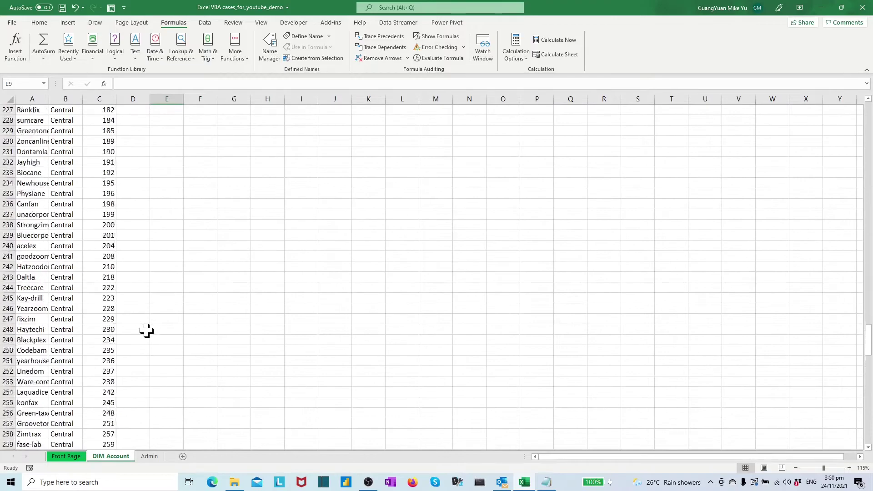
pyautogui.scroll(20, 147, 324)
pyautogui.scroll(20, 148, 306)
pyautogui.scroll(2, 149, 298)
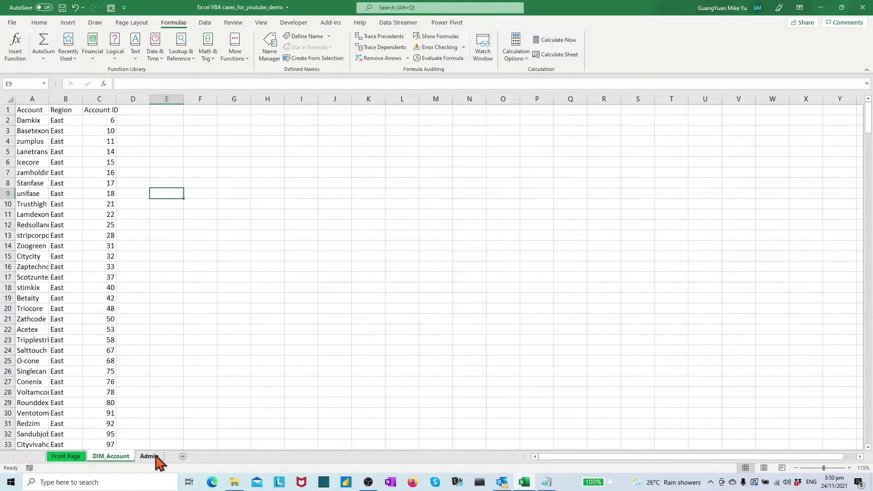
# In Admin cell A1, enter =UNIQUE(DIM_Account!B2:B358) to list the distinct regions
pyautogui.click(156, 459)
pyautogui.click(34, 112)
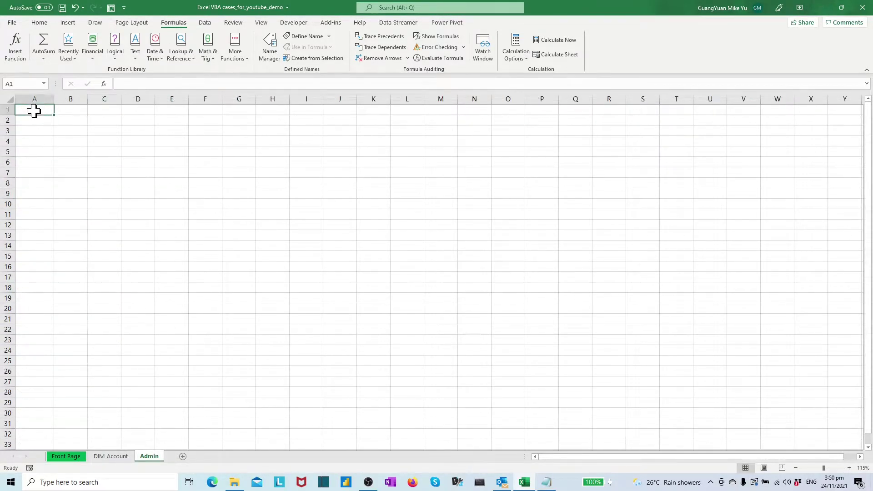
pyautogui.write('=')
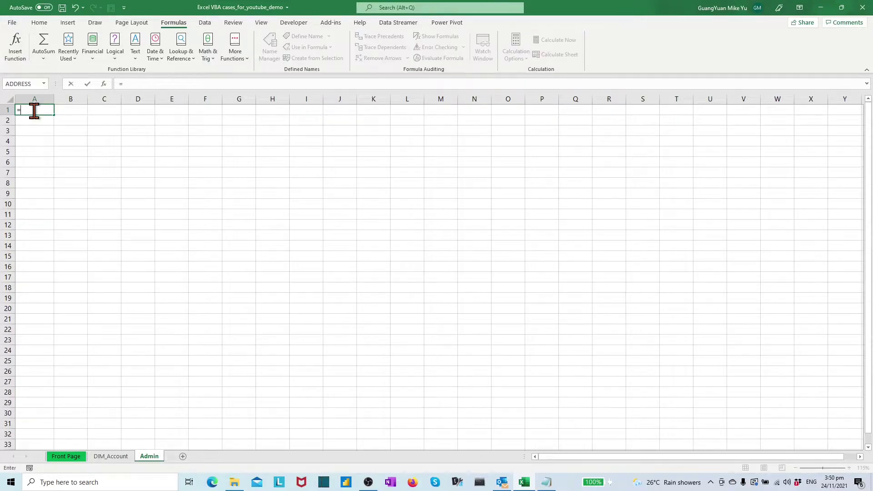
pyautogui.write('un')
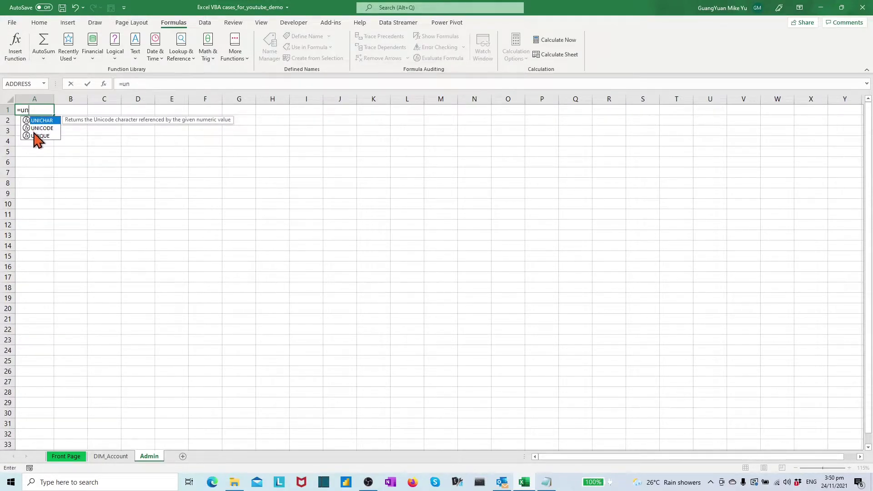
pyautogui.doubleClick(40, 136)
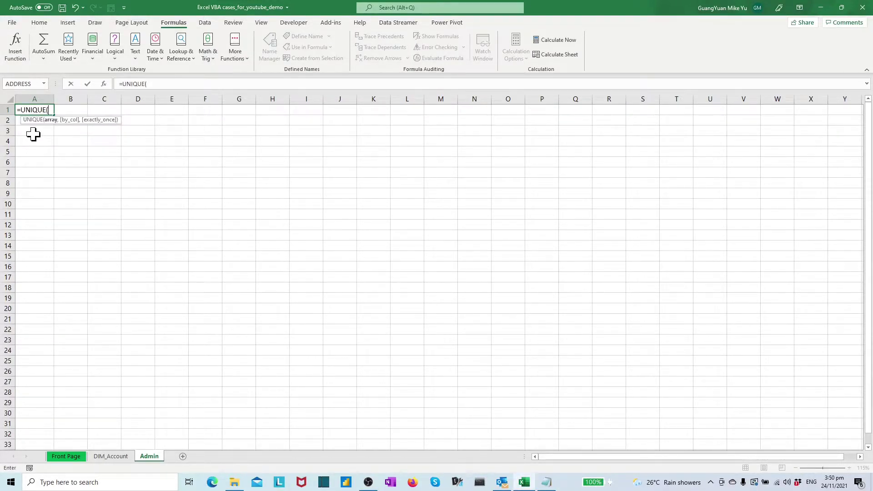
pyautogui.click(111, 457)
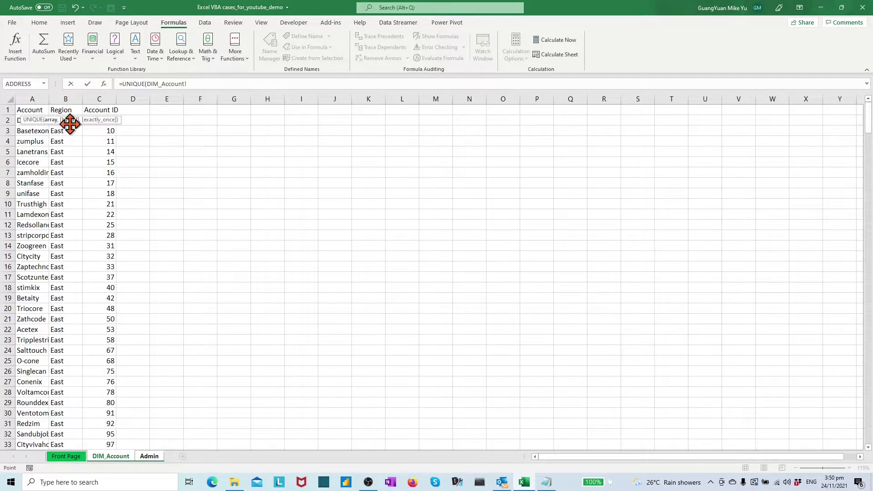
pyautogui.click(21, 120)
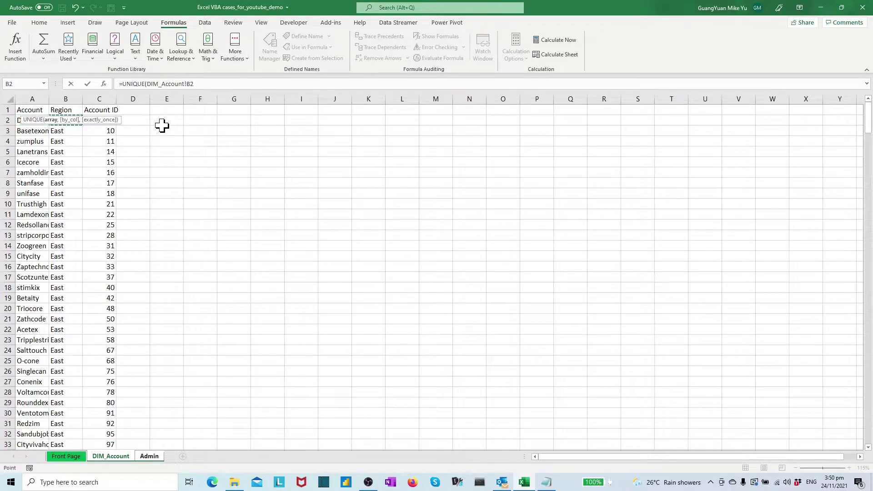
pyautogui.hotkey('shift', 'Down')
pyautogui.hotkey('shift', 'Down')
pyautogui.hotkey('shift', 'Down')
pyautogui.hotkey('shift', 'Down')
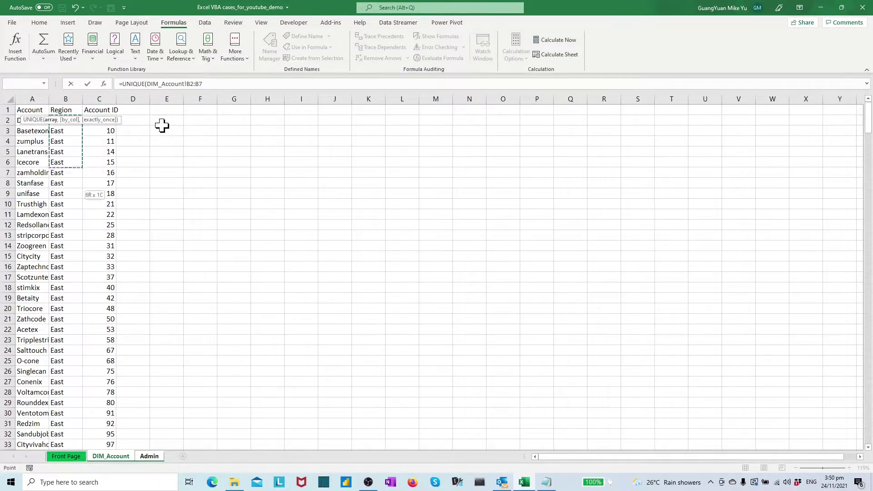
pyautogui.hotkey('shift', 'Down')
pyautogui.hotkey('shift', 'Down')
pyautogui.hotkey('shift', 'Down')
pyautogui.hotkey('shift', 'Down')
pyautogui.hotkey('shift', 'Down')
pyautogui.hotkey('shift', 'Down')
pyautogui.hotkey('shift', 'Down')
pyautogui.hotkey('shift', 'Down')
pyautogui.hotkey('shift', 'Down')
pyautogui.hotkey('shift', 'Down')
pyautogui.hotkey('shift', 'Down')
pyautogui.hotkey('shift', 'Down')
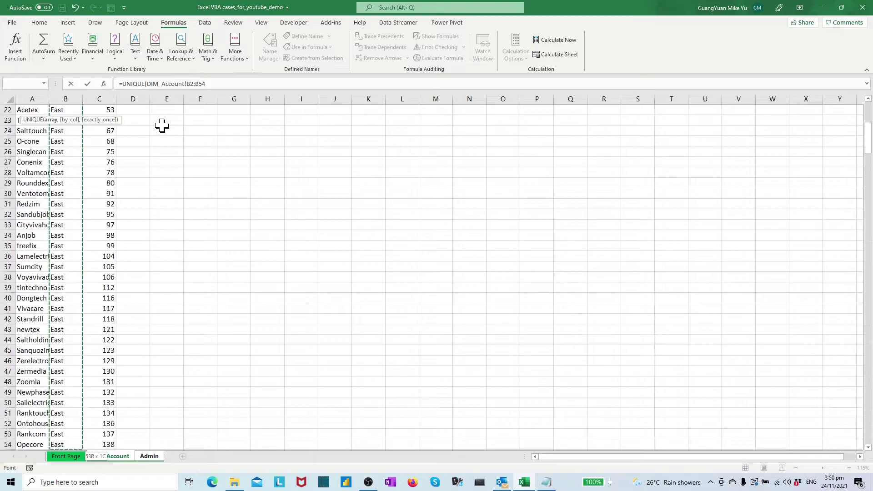
pyautogui.hotkey('shift', 'Up')
pyautogui.hotkey('shift', 'Up')
pyautogui.hotkey('shift', 'Up')
pyautogui.scroll(-6, 219, 264)
pyautogui.scroll(-11, 218, 269)
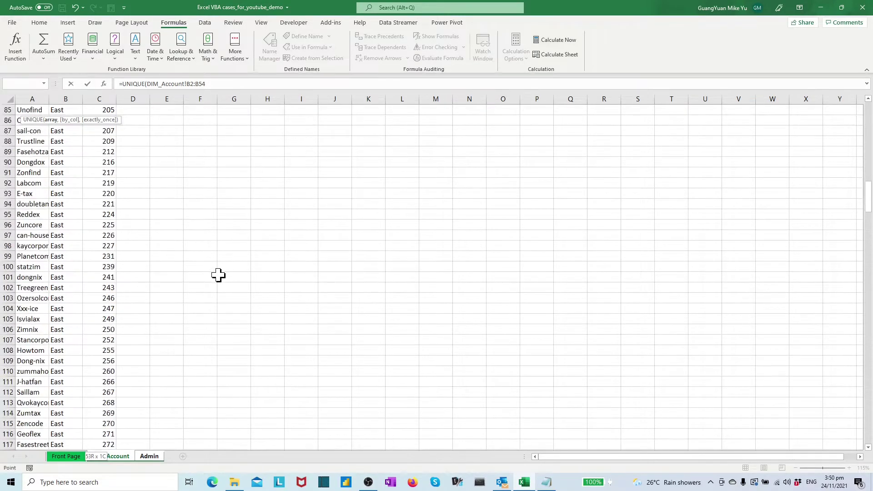
pyautogui.scroll(-11, 217, 280)
pyautogui.scroll(-6, 217, 293)
pyautogui.scroll(-12, 217, 298)
pyautogui.scroll(-10, 216, 303)
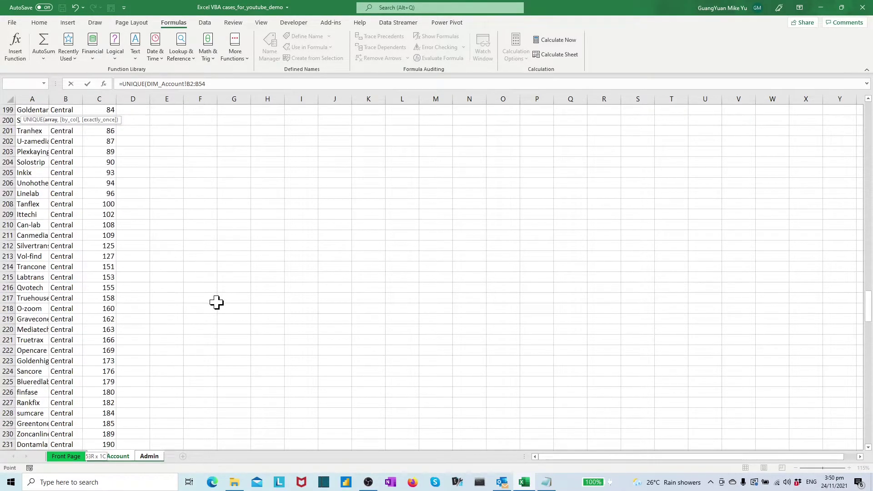
pyautogui.scroll(-11, 216, 307)
pyautogui.scroll(-11, 214, 311)
pyautogui.scroll(-5, 214, 312)
pyautogui.scroll(-11, 214, 313)
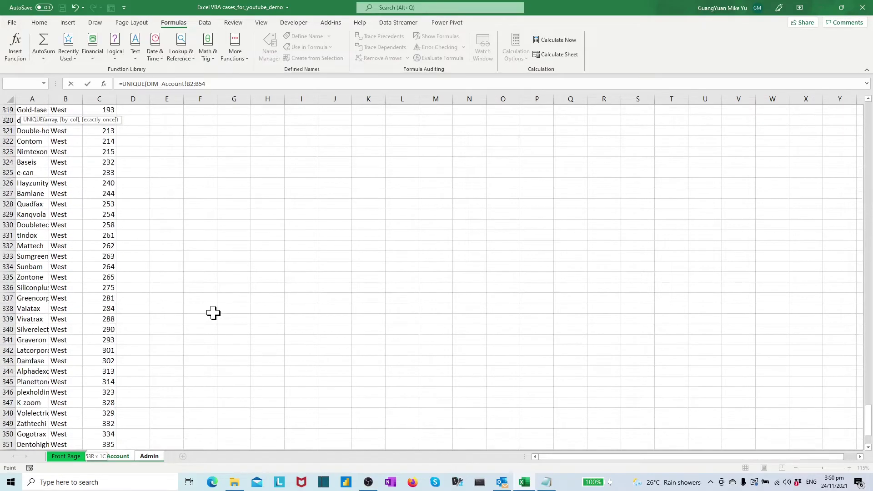
pyautogui.scroll(-7, 214, 312)
pyautogui.keyDown('shift'); pyautogui.click(66, 298); pyautogui.keyUp('shift')
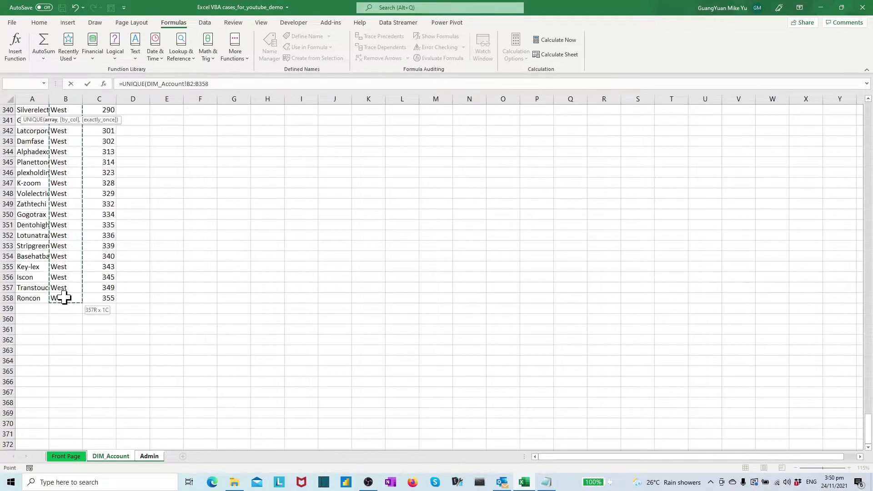
pyautogui.click(226, 83)
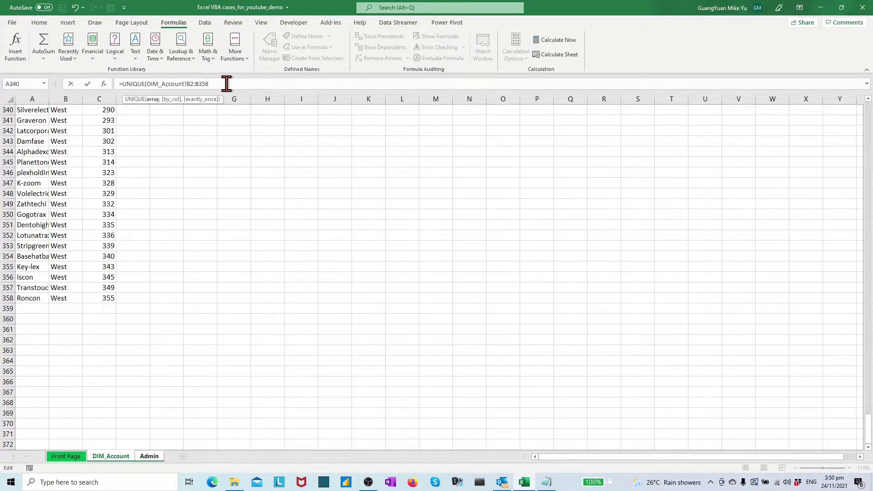
pyautogui.write(')')
pyautogui.press('Return')
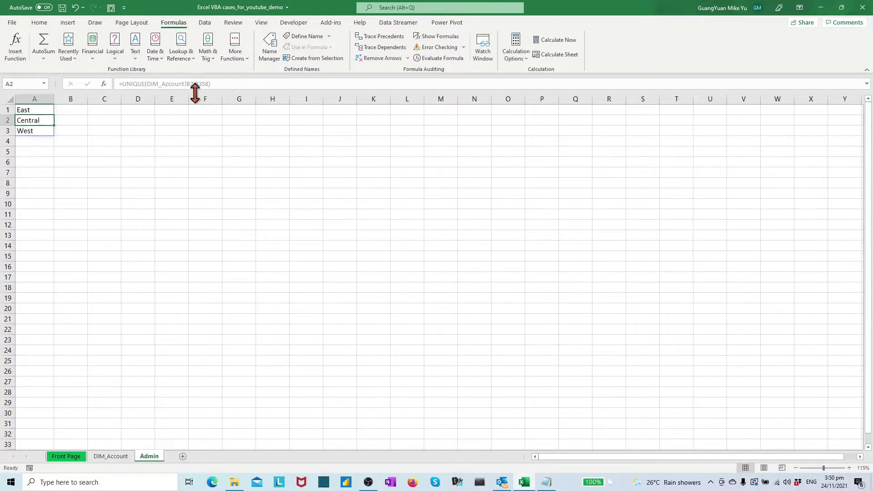
# Enter ="Region_"&A1 in Admin B1 and fill it down to B2:B3
pyautogui.click(70, 110)
pyautogui.write('=')
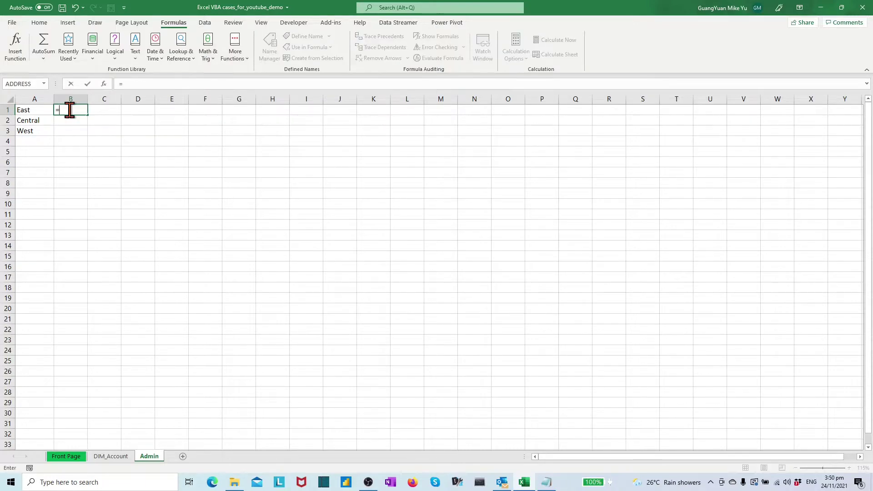
pyautogui.write('"Region_"&')
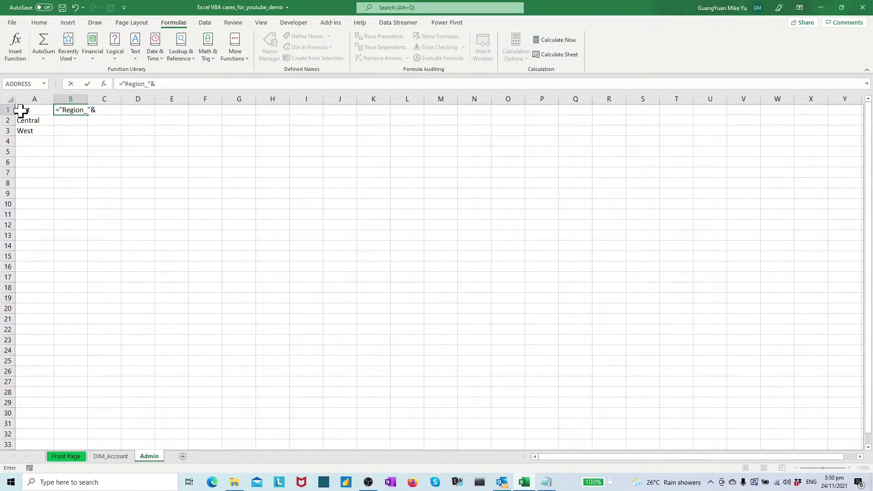
pyautogui.click(21, 110)
pyautogui.hotkey('ctrl', 'Return')
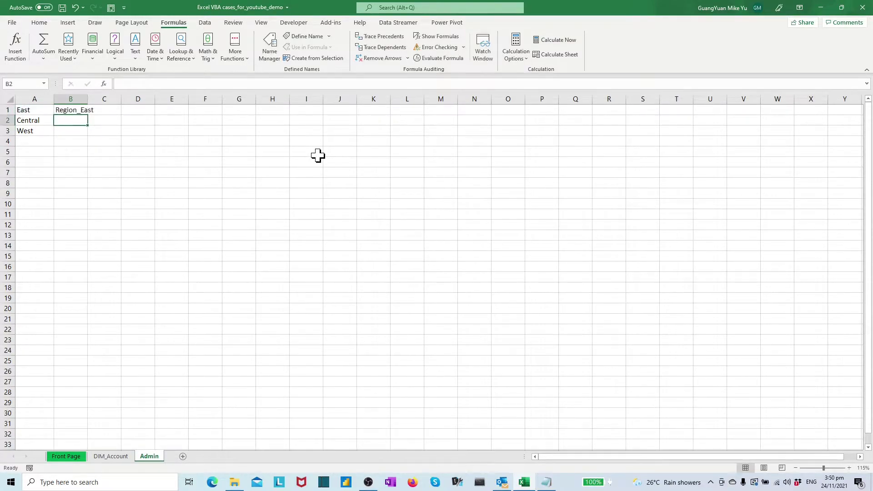
pyautogui.hotkey('shift', 'Down')
pyautogui.hotkey('shift', 'Down')
pyautogui.hotkey('ctrl', 'd')
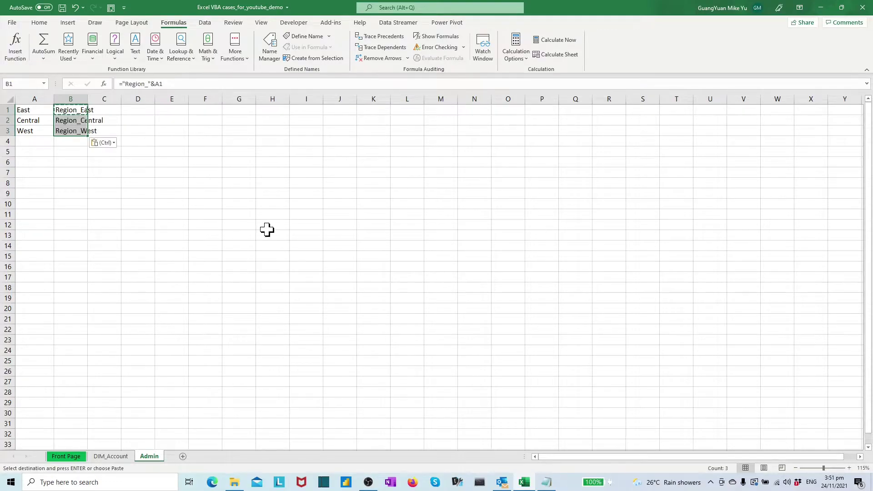
# Fill the label formula down and define Region_East as DIM_Account!A2:A157
pyautogui.click(228, 237)
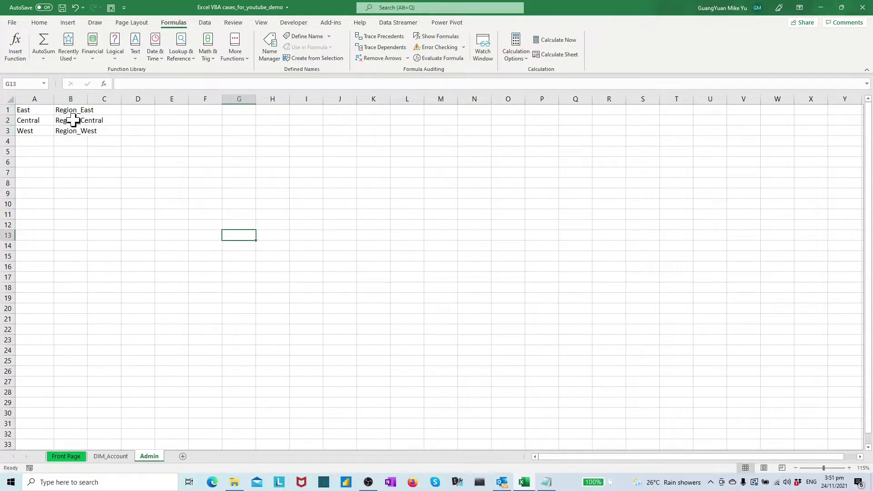
pyautogui.click(270, 57)
pyautogui.click(450, 91)
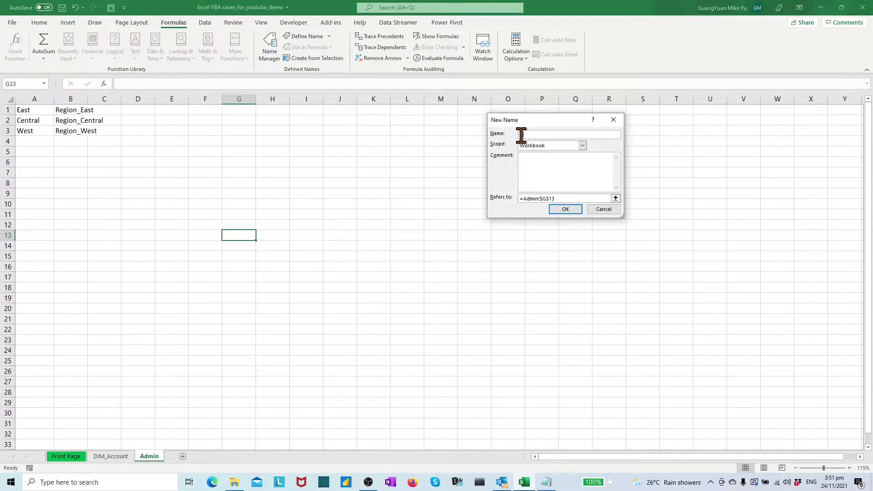
pyautogui.click(569, 197)
pyautogui.press('BackSpace')
pyautogui.press('BackSpace')
pyautogui.press('BackSpace')
pyautogui.press('BackSpace')
pyautogui.press('BackSpace')
pyautogui.press('BackSpace')
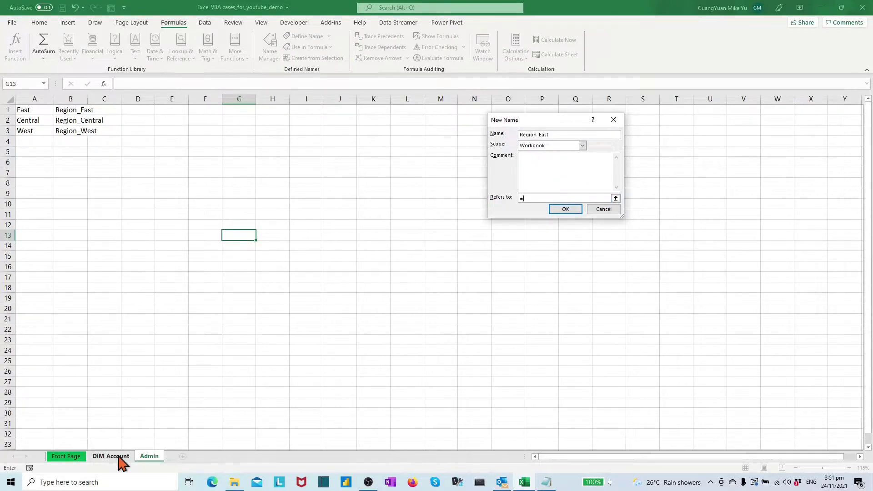
pyautogui.click(121, 462)
pyautogui.scroll(5, 93, 202)
pyautogui.scroll(8, 189, 260)
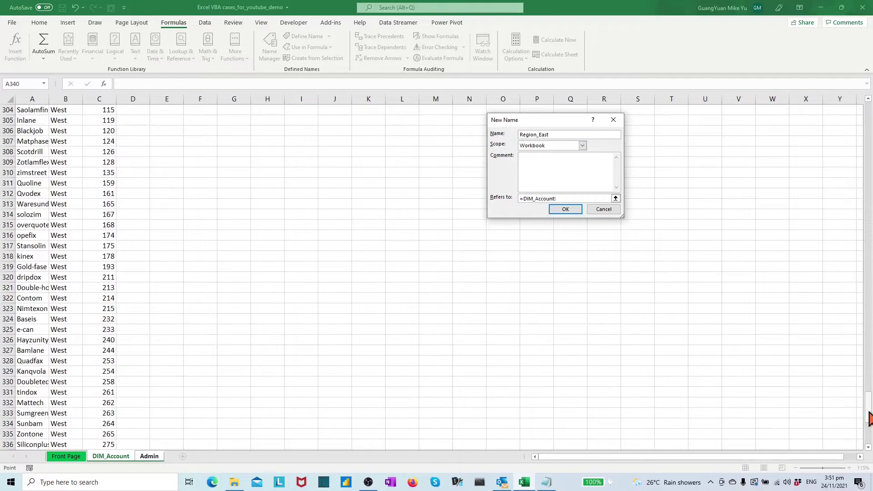
pyautogui.moveTo(870, 417); pyautogui.dragTo(864, 103)
pyautogui.click(34, 120)
pyautogui.scroll(-13, 38, 226)
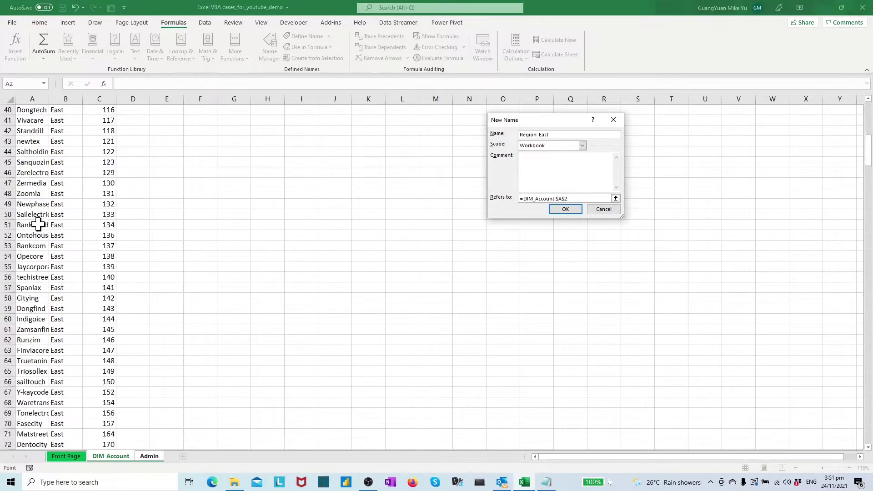
pyautogui.scroll(-20, 37, 224)
pyautogui.scroll(-5, 39, 238)
pyautogui.keyDown('shift'); pyautogui.click(35, 267); pyautogui.keyUp('shift')
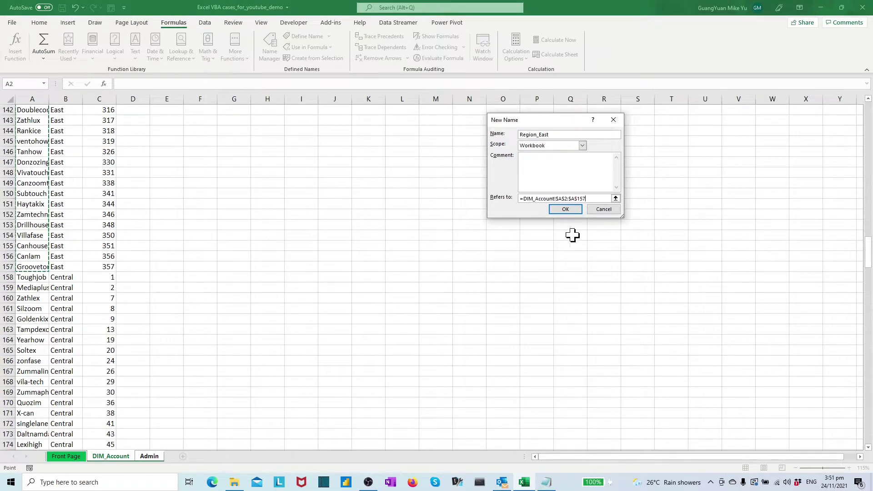
pyautogui.click(568, 212)
# Define the name Region_Central referring to DIM_Account!A158:A281
pyautogui.click(449, 93)
pyautogui.write('Region_')
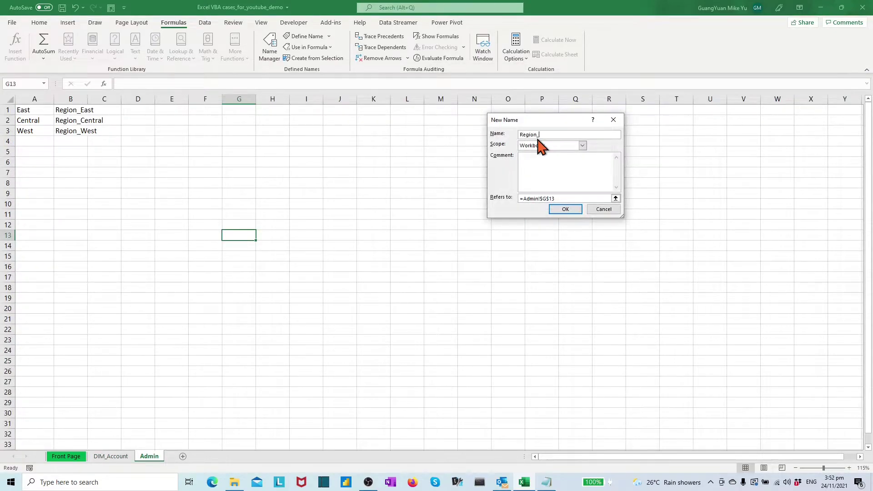
pyautogui.write('Central')
pyautogui.click(561, 199)
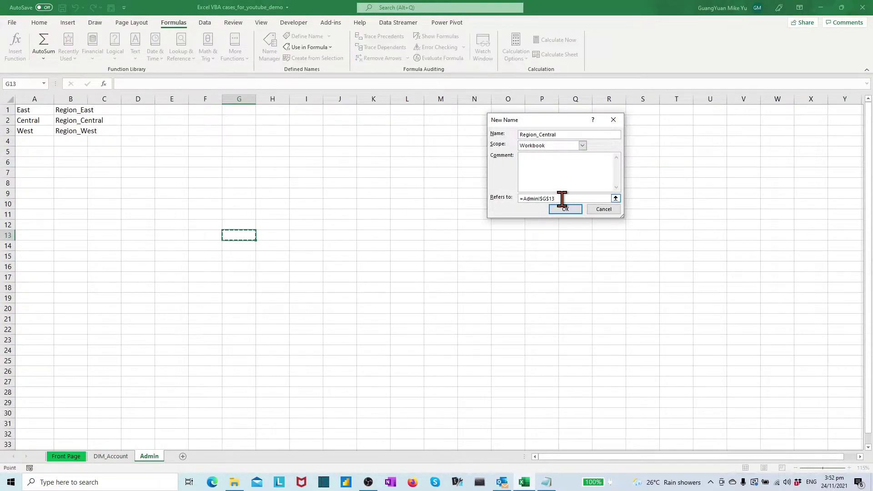
pyautogui.press('BackSpace')
pyautogui.press('BackSpace')
pyautogui.press('BackSpace')
pyautogui.click(111, 456)
pyautogui.click(30, 277)
pyautogui.scroll(-15, 58, 341)
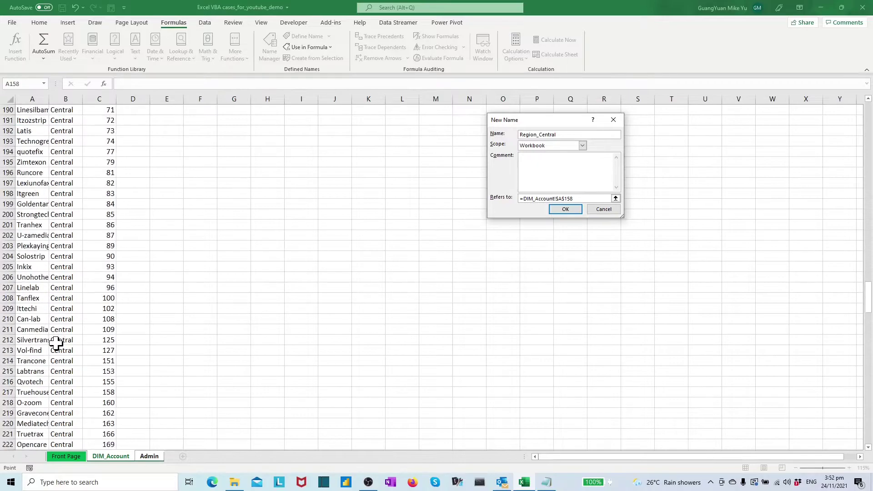
pyautogui.scroll(-20, 54, 346)
pyautogui.keyDown('shift'); pyautogui.click(32, 247); pyautogui.keyUp('shift')
pyautogui.click(564, 209)
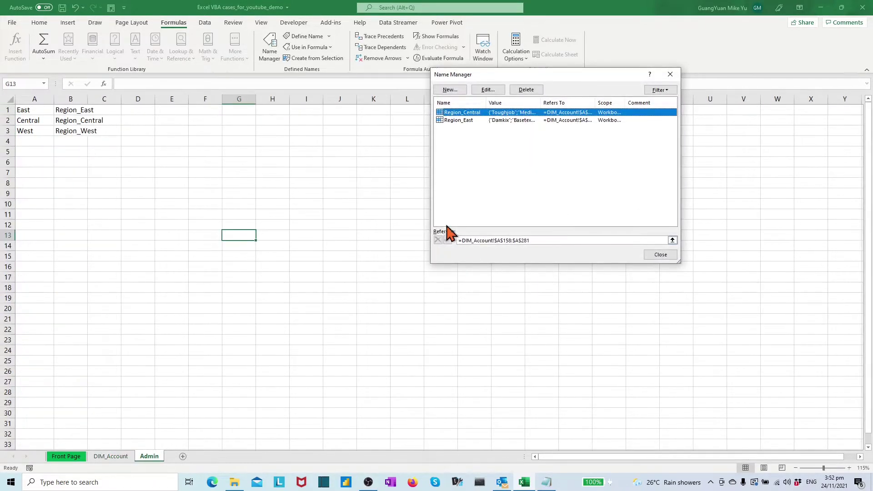
# Define Region_West as DIM_Account!A282:A358, then review Region_East's range
pyautogui.click(457, 92)
pyautogui.write('Regio')
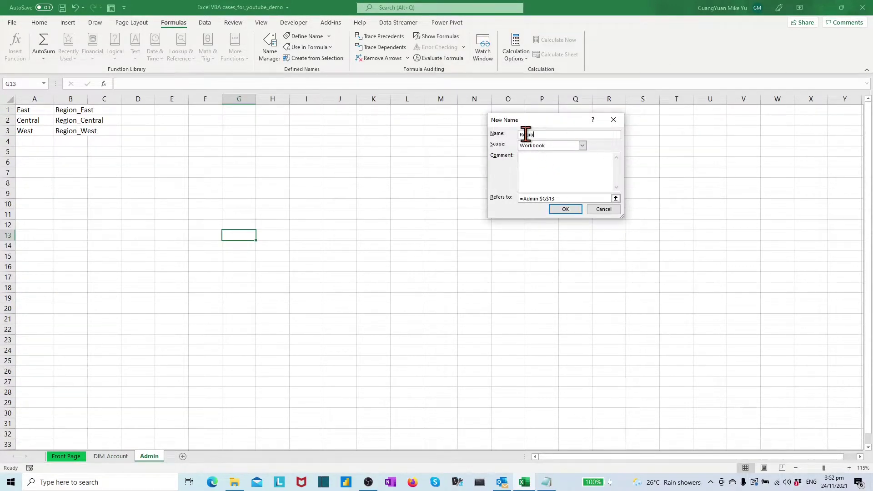
pyautogui.write('n_W')
pyautogui.click(561, 197)
pyautogui.press('BackSpace')
pyautogui.press('BackSpace')
pyautogui.press('BackSpace')
pyautogui.press('BackSpace')
pyautogui.press('BackSpace')
pyautogui.press('BackSpace')
pyautogui.click(110, 456)
pyautogui.click(28, 256)
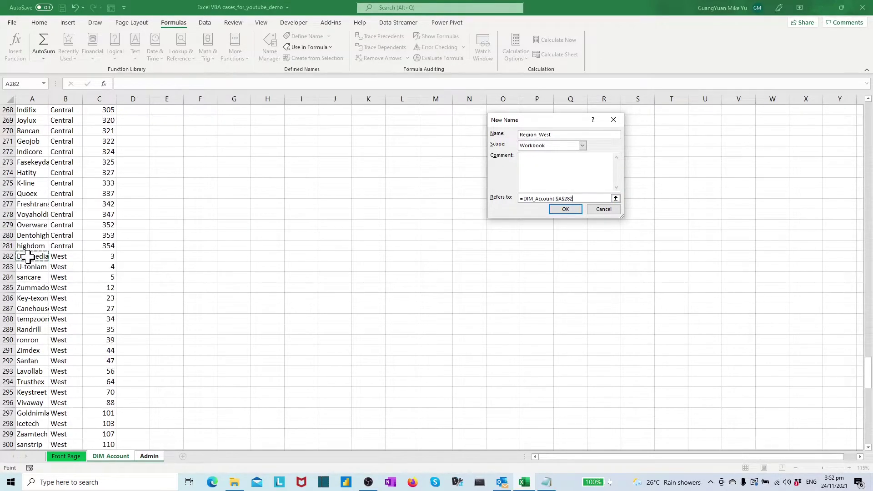
pyautogui.hotkey('ctrl', 'shift', 'Down')
pyautogui.click(565, 209)
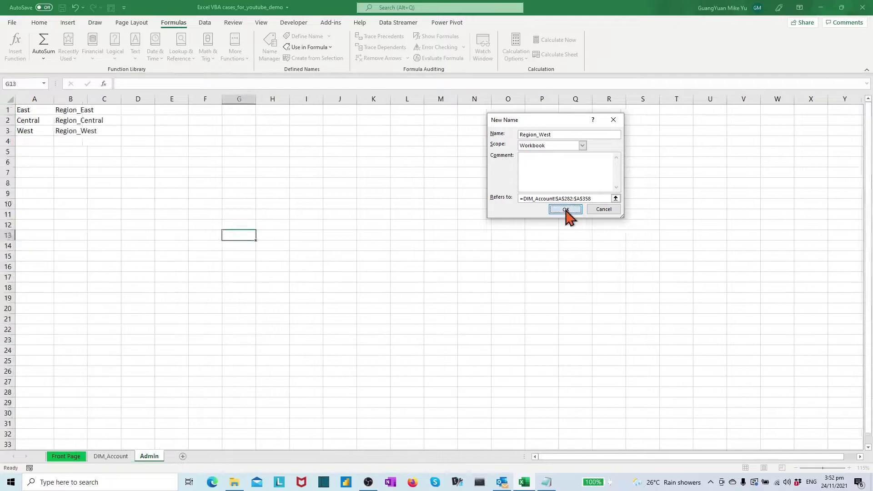
pyautogui.click(470, 121)
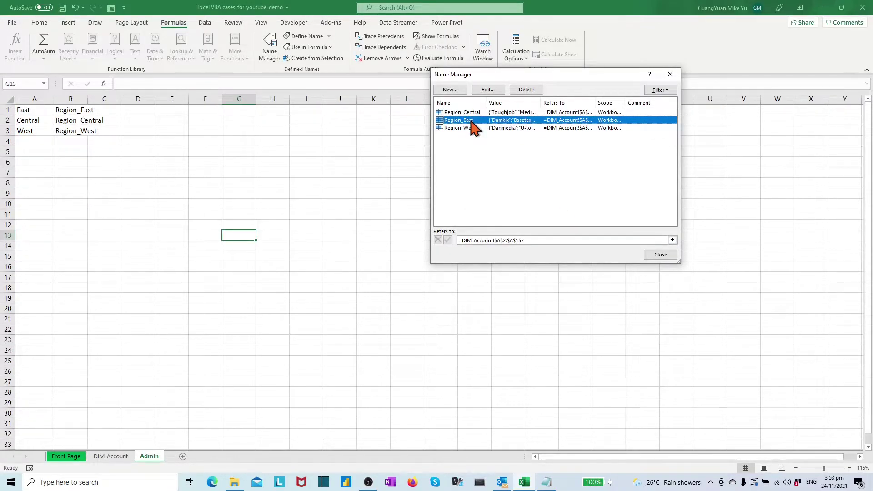
# Verify Central (A158:A281) and West (A282:A358) ranges, close Name Manager, check B3, return to Front Page
pyautogui.click(466, 113)
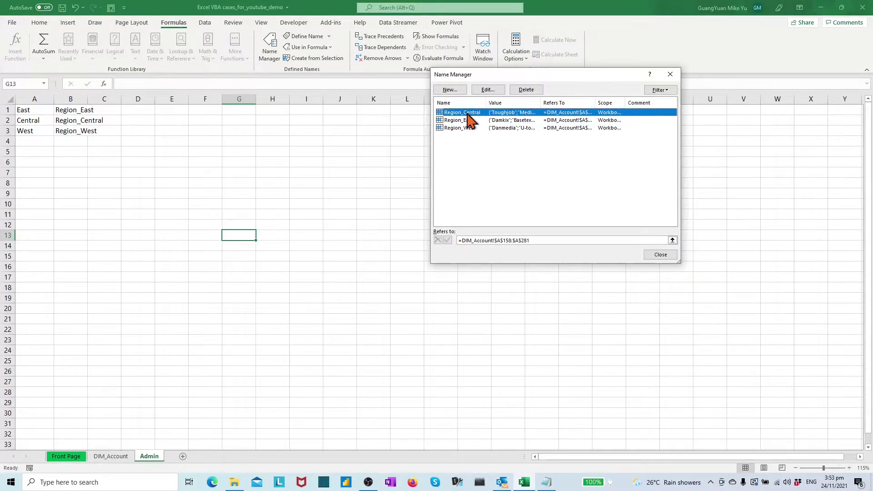
pyautogui.click(468, 129)
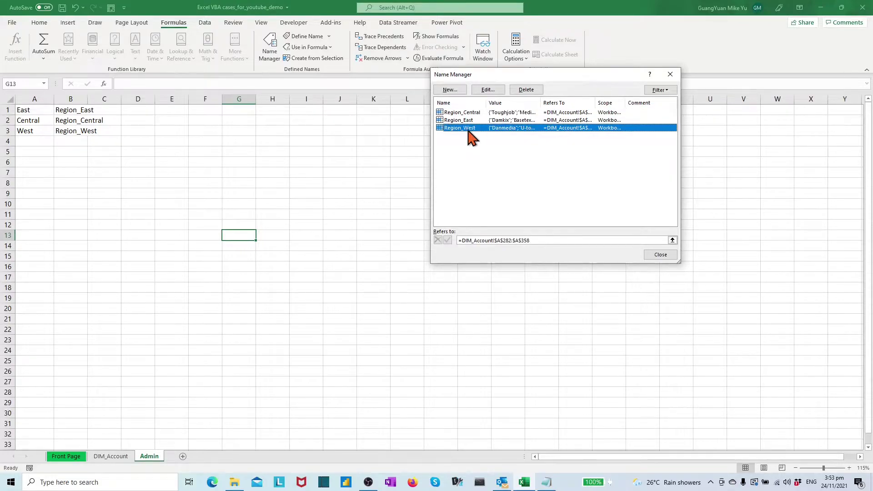
pyautogui.click(659, 256)
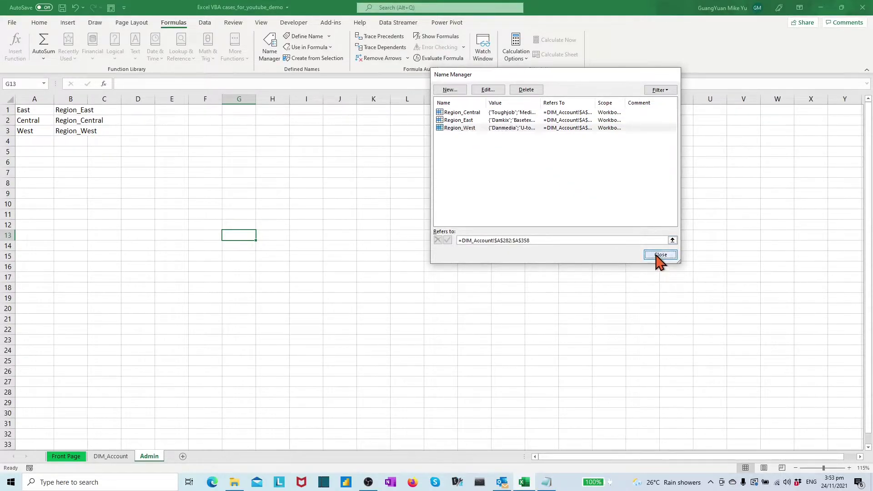
pyautogui.click(76, 132)
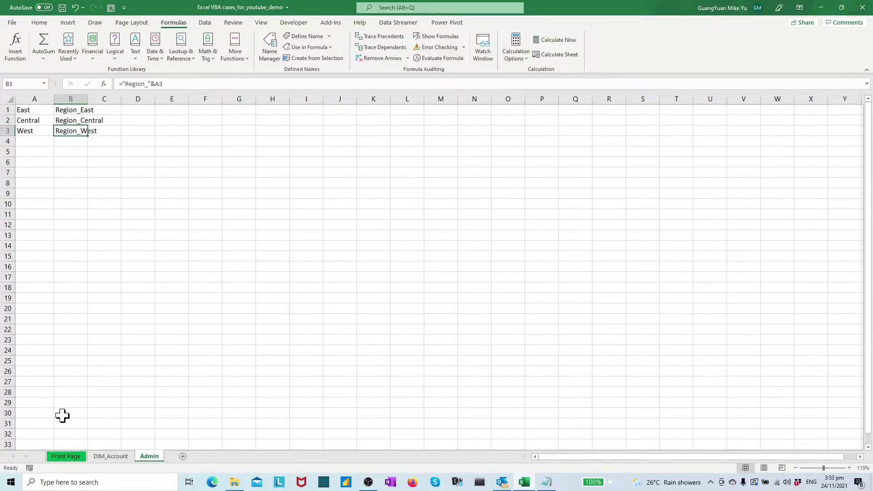
pyautogui.click(67, 457)
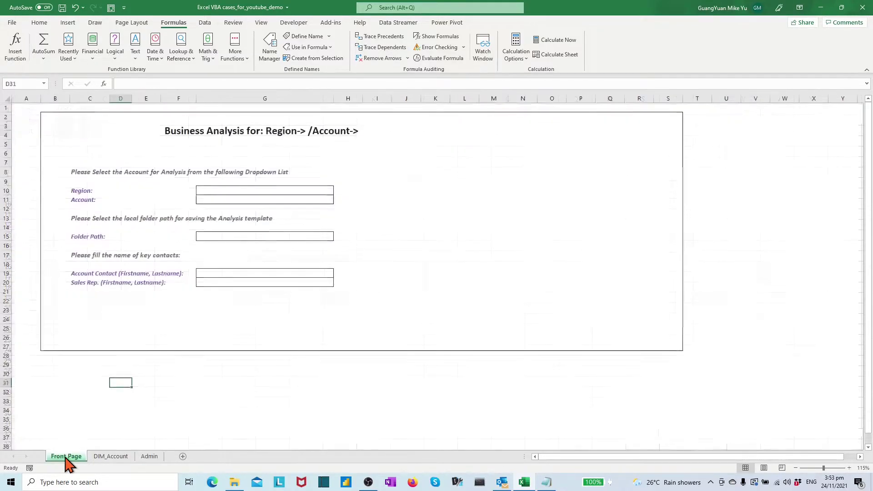
# Give Region cell G10 list validation with source Admin!$A$1:$A$3
pyautogui.click(215, 190)
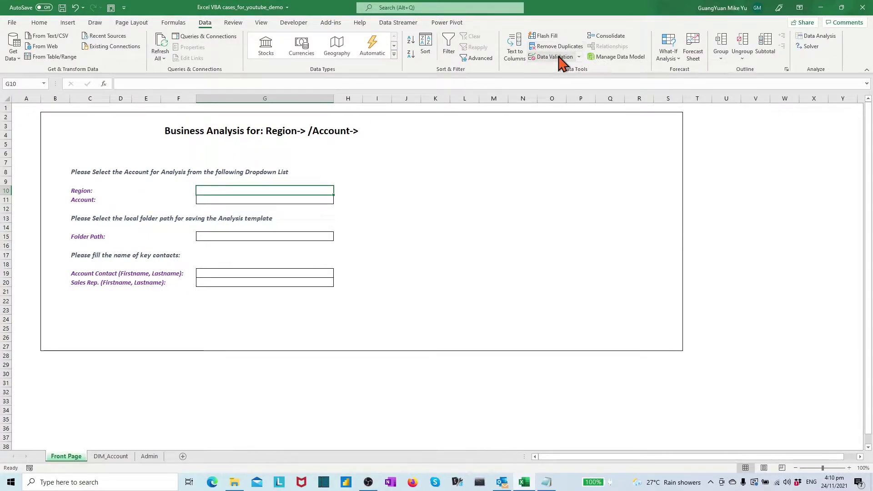
pyautogui.click(556, 57)
pyautogui.click(543, 146)
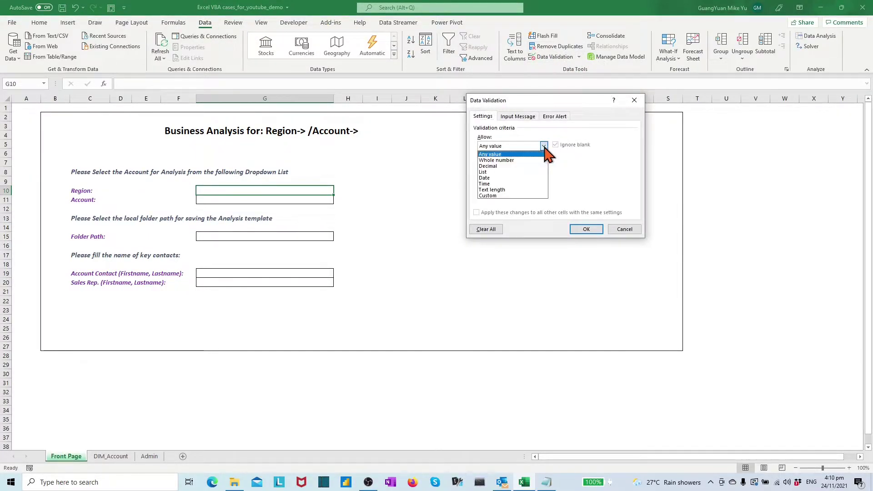
pyautogui.click(508, 172)
pyautogui.click(490, 182)
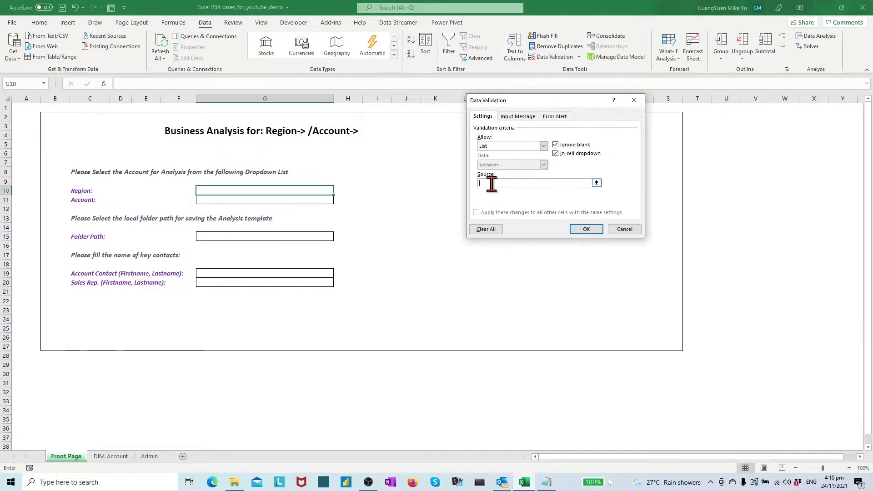
pyautogui.write('=')
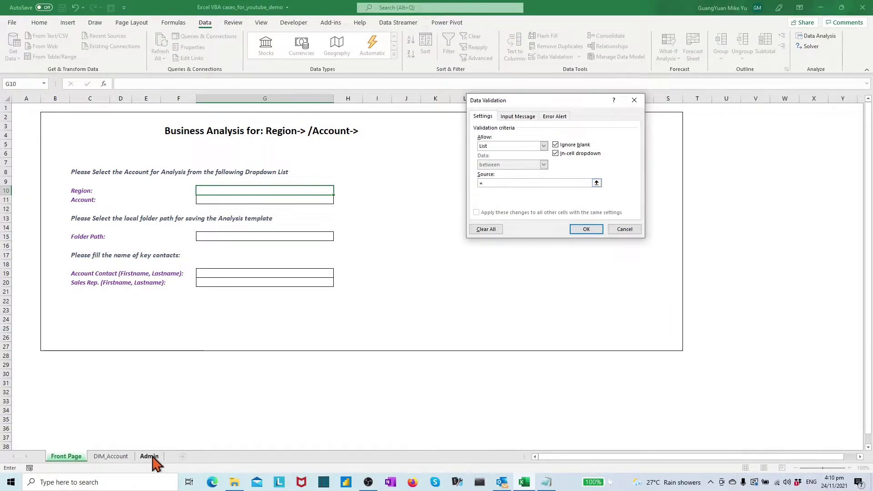
pyautogui.click(148, 455)
pyautogui.moveTo(25, 111); pyautogui.dragTo(24, 130)
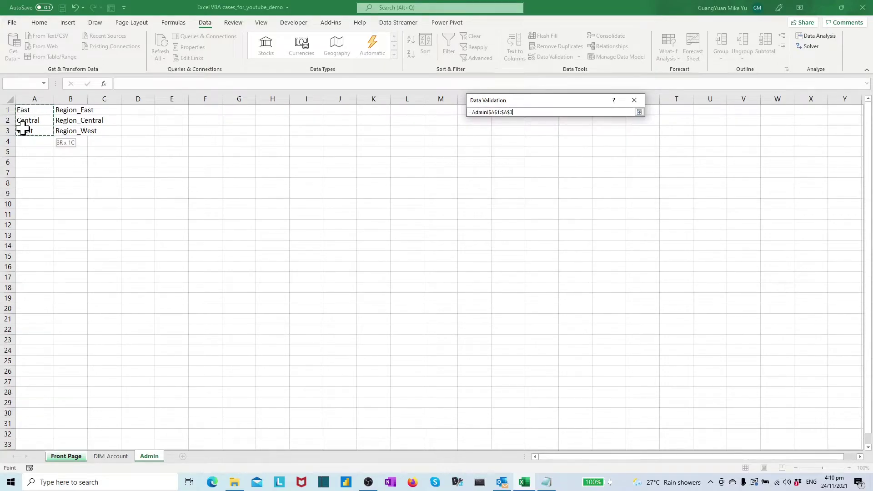
pyautogui.press('Return')
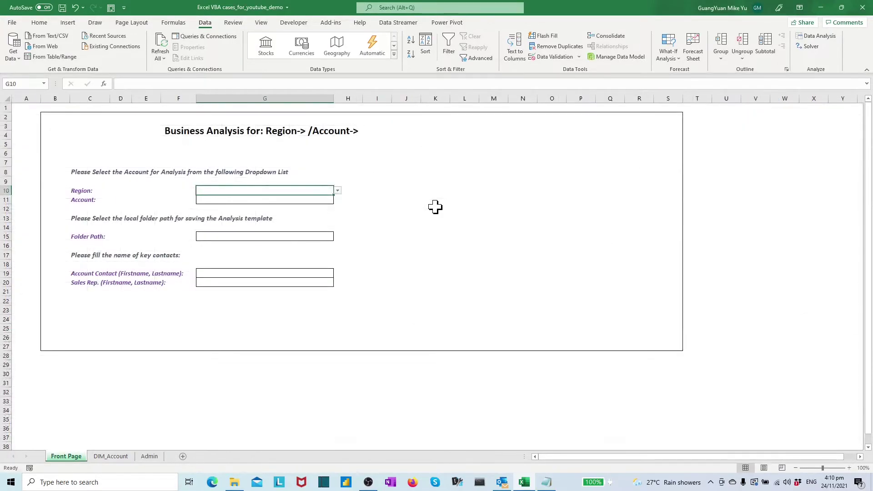
# Choose East from the G10 Region dropdown and select cell K11
pyautogui.click(337, 190)
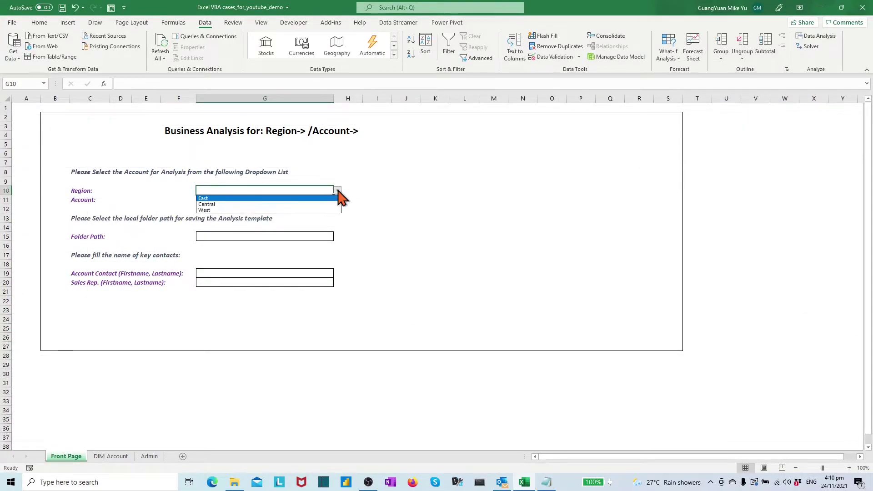
pyautogui.click(320, 198)
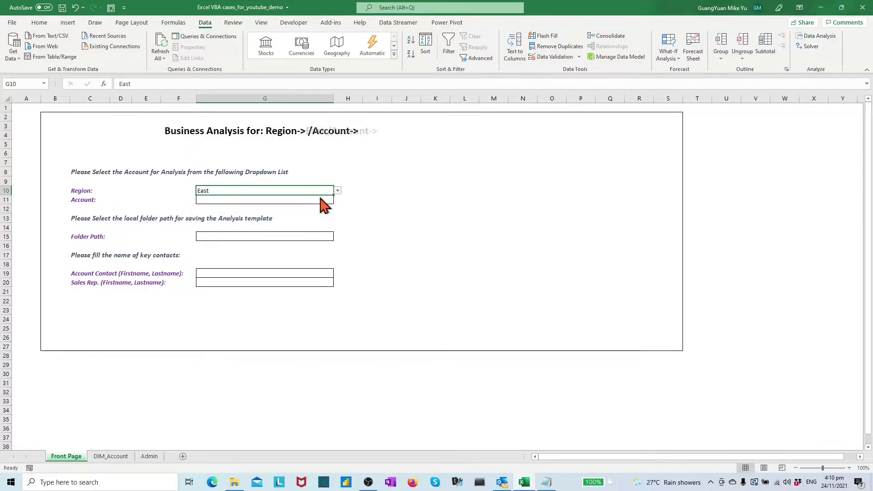
pyautogui.click(439, 200)
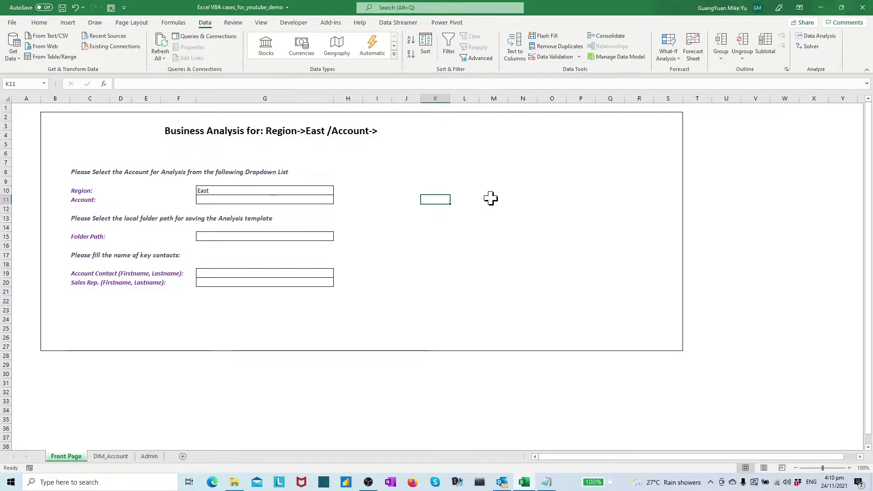
pyautogui.write('=')
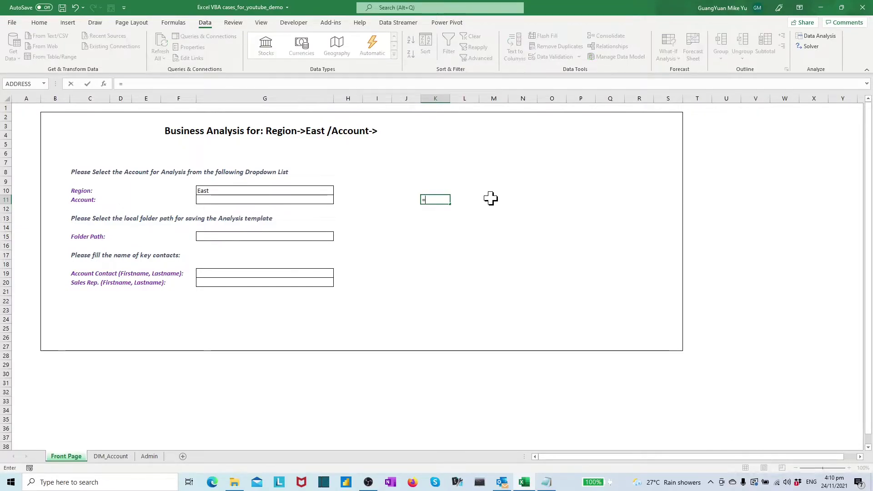
pyautogui.write('index(')
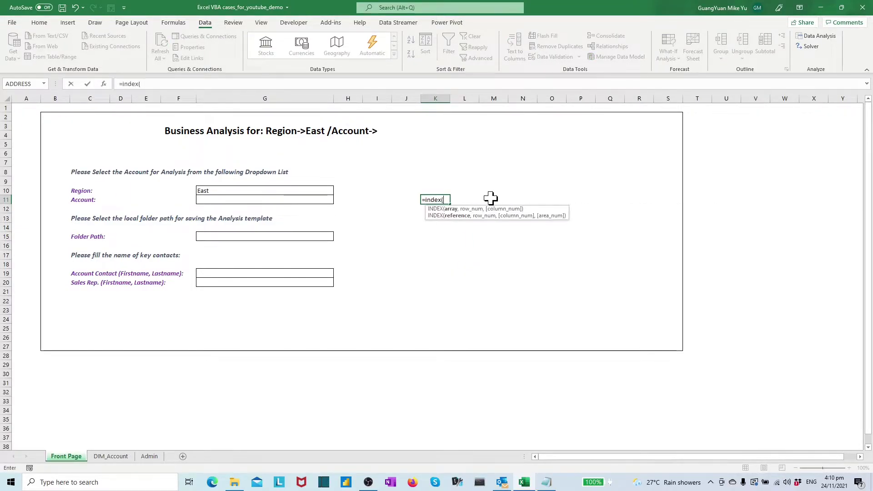
# In K11 enter =INDEX(Admin!A1:B3,MATCH('Front Page'!G10,Admin!A1#,0),2)
pyautogui.click(149, 455)
pyautogui.moveTo(23, 110); pyautogui.dragTo(68, 135)
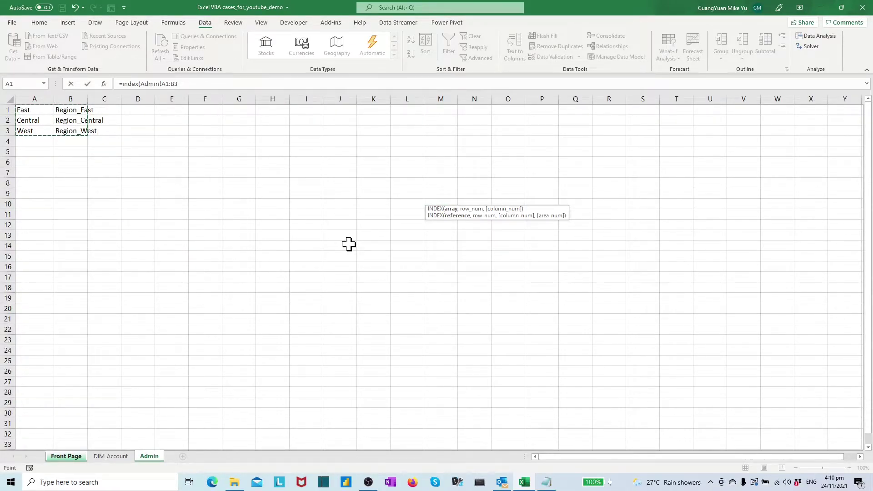
pyautogui.write(',')
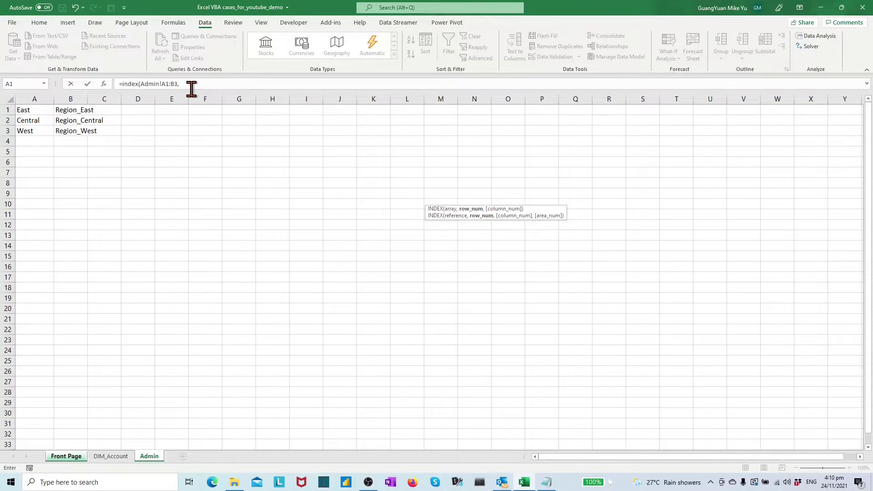
pyautogui.click(190, 83)
pyautogui.write('Ma')
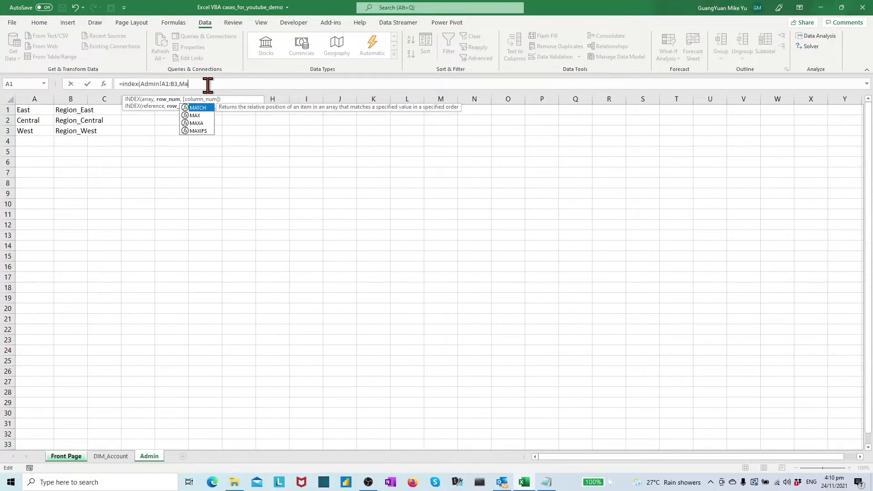
pyautogui.write('t')
pyautogui.doubleClick(203, 108)
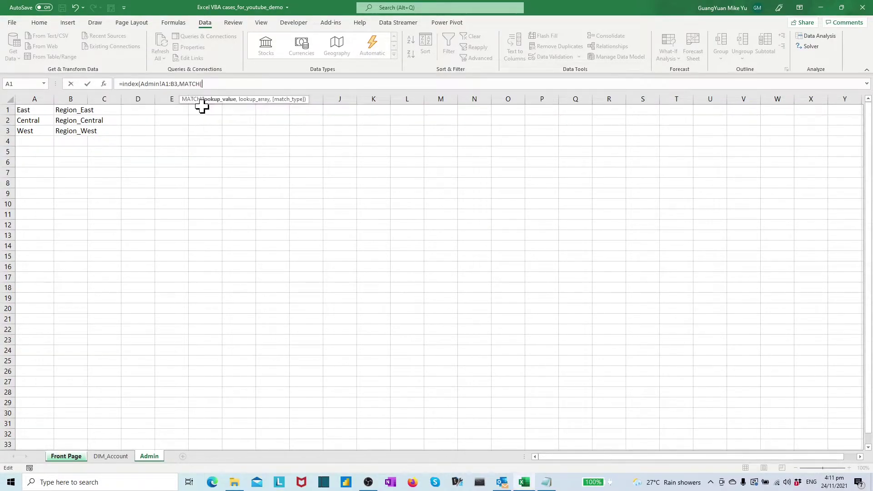
pyautogui.click(67, 456)
pyautogui.click(214, 187)
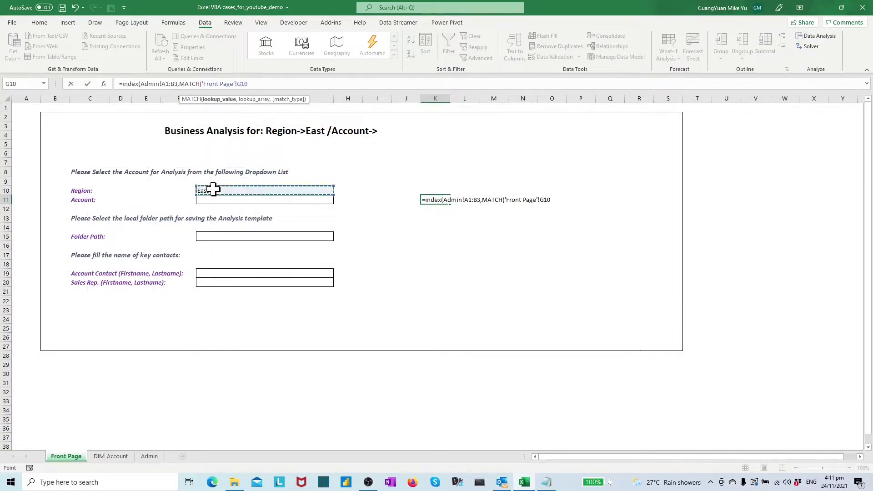
pyautogui.write(',')
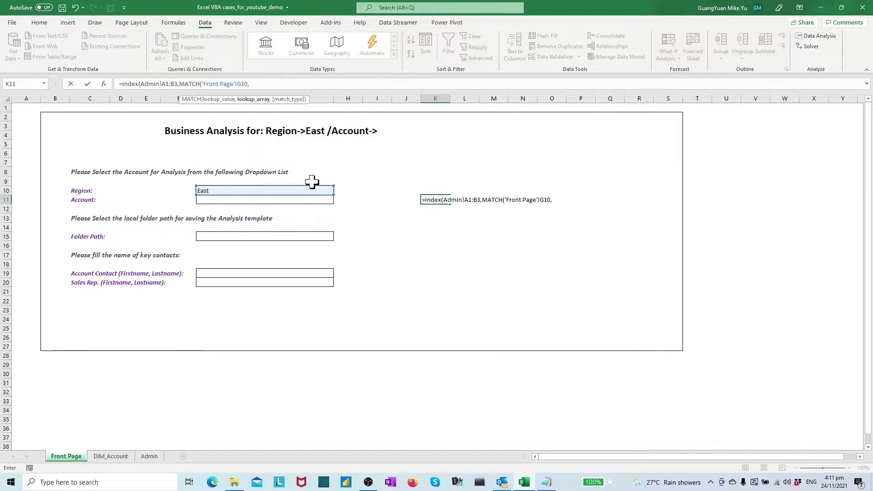
pyautogui.click(153, 458)
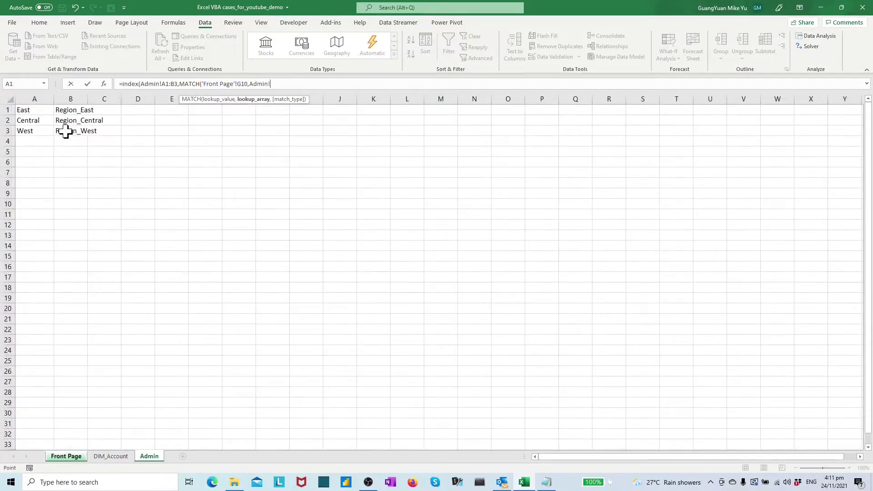
pyautogui.moveTo(32, 112); pyautogui.dragTo(29, 133)
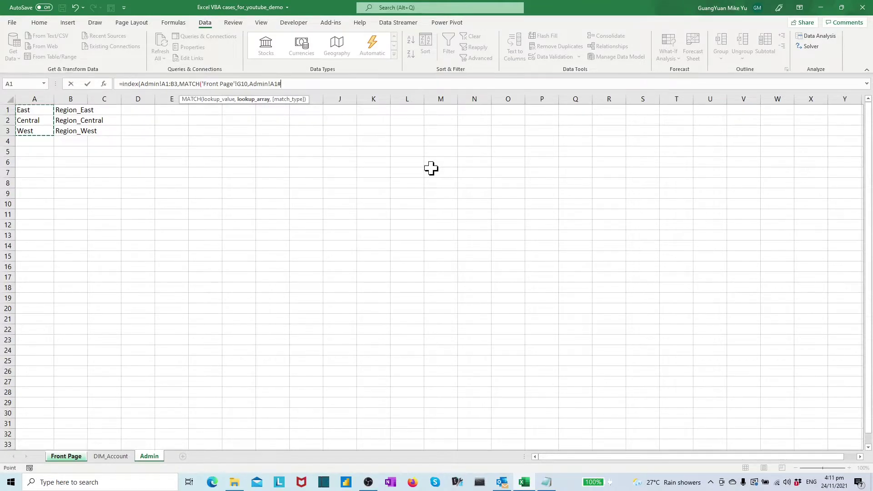
pyautogui.write(',0')
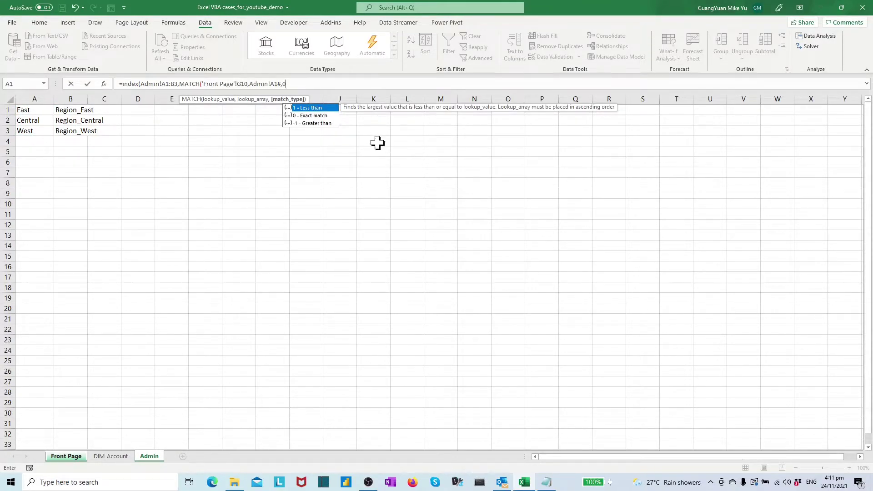
pyautogui.click(318, 116)
pyautogui.doubleClick(315, 115)
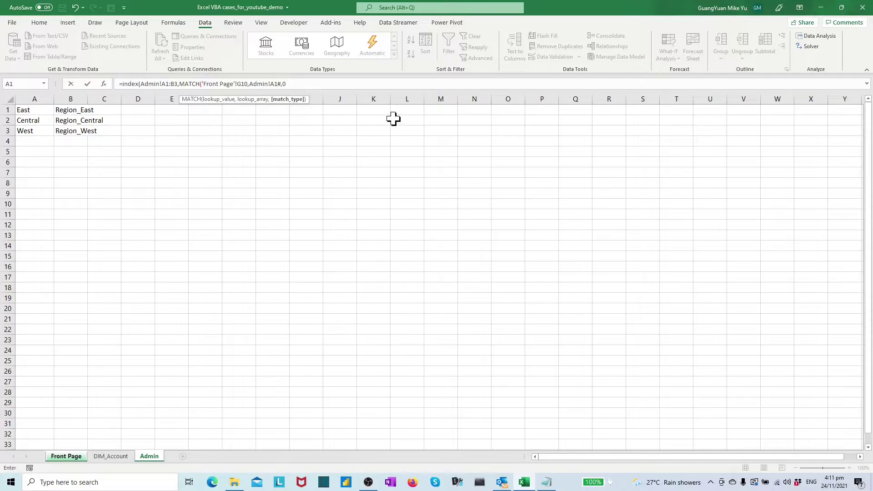
pyautogui.write(')')
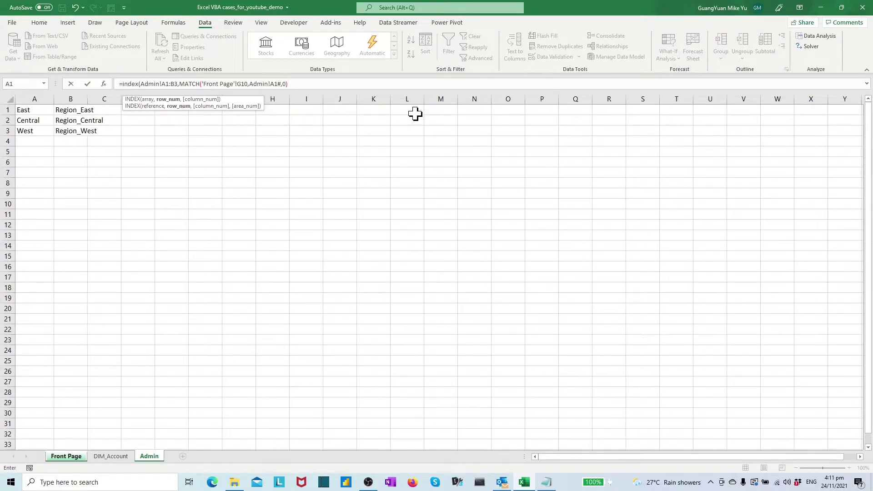
pyautogui.write(',2')
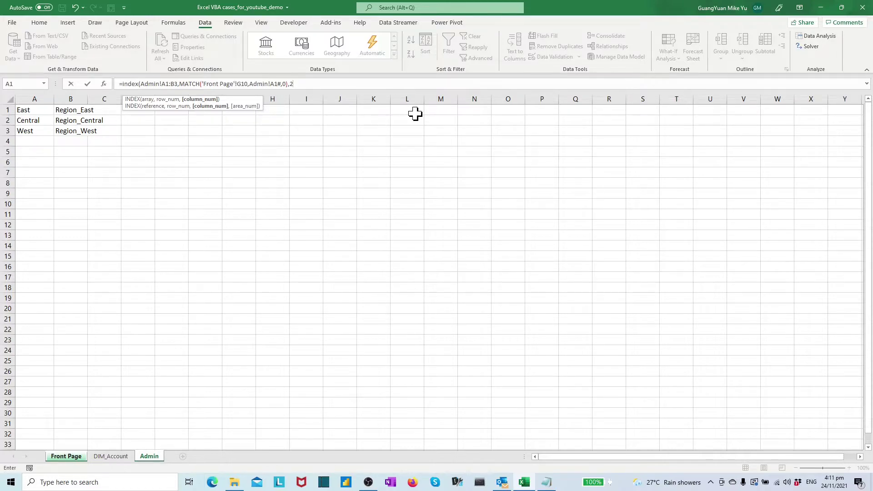
pyautogui.write(')')
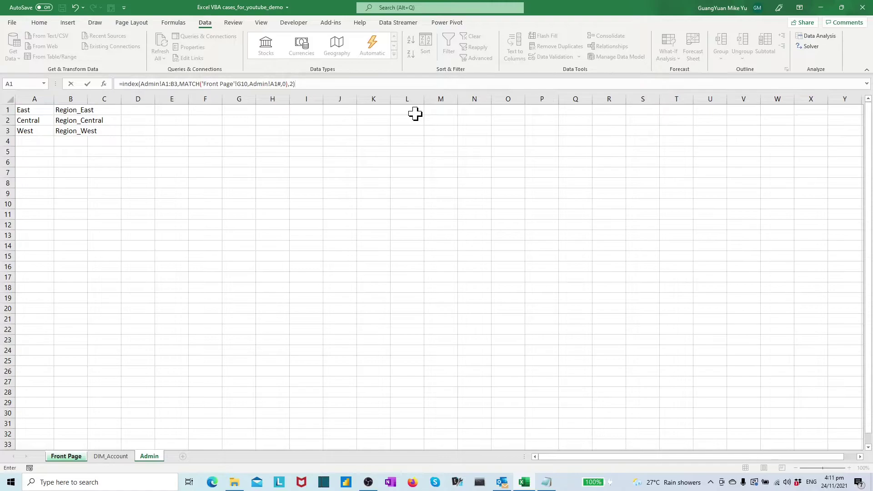
pyautogui.press('Return')
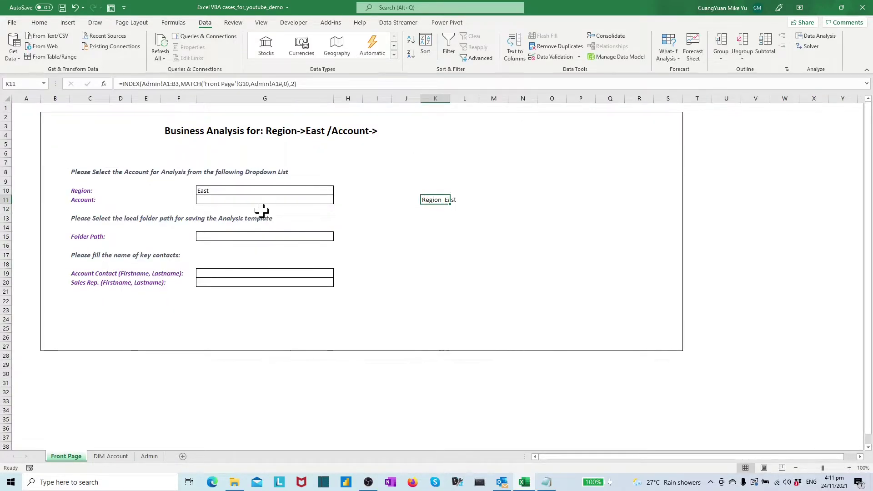
# Switch the G10 Region to Central, then West, and check K11's lookup formula
pyautogui.click(292, 191)
pyautogui.click(337, 191)
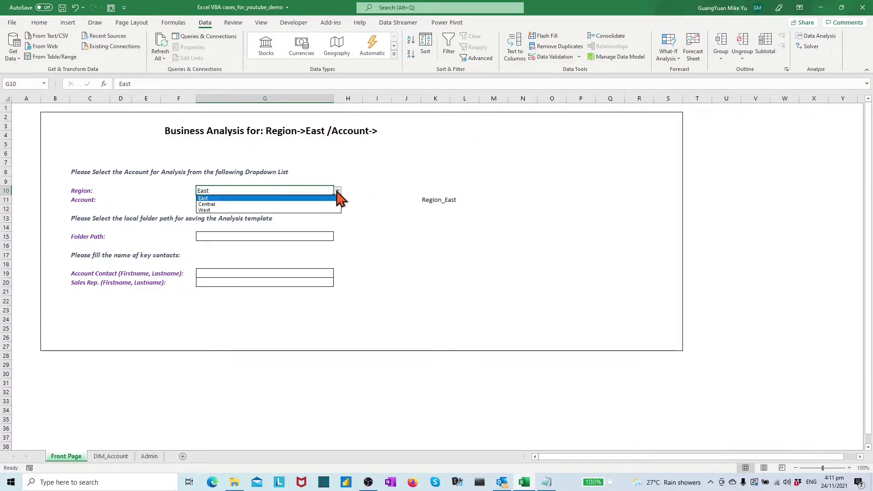
pyautogui.click(322, 205)
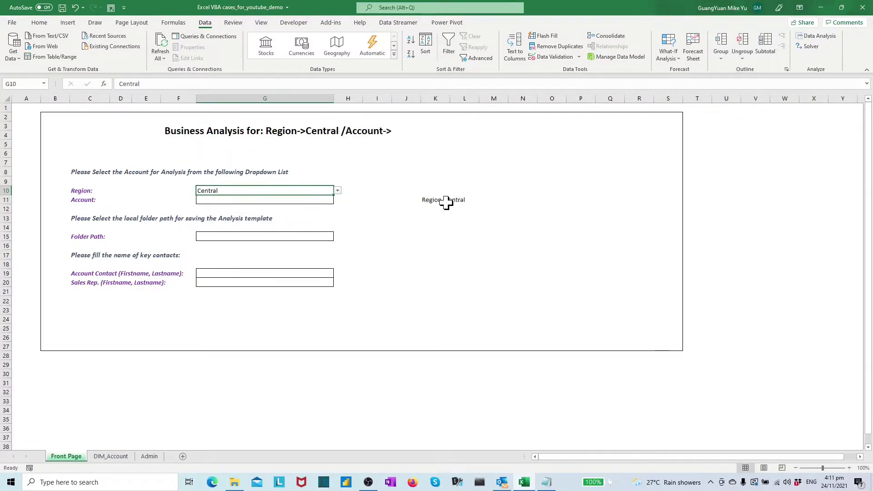
pyautogui.click(336, 191)
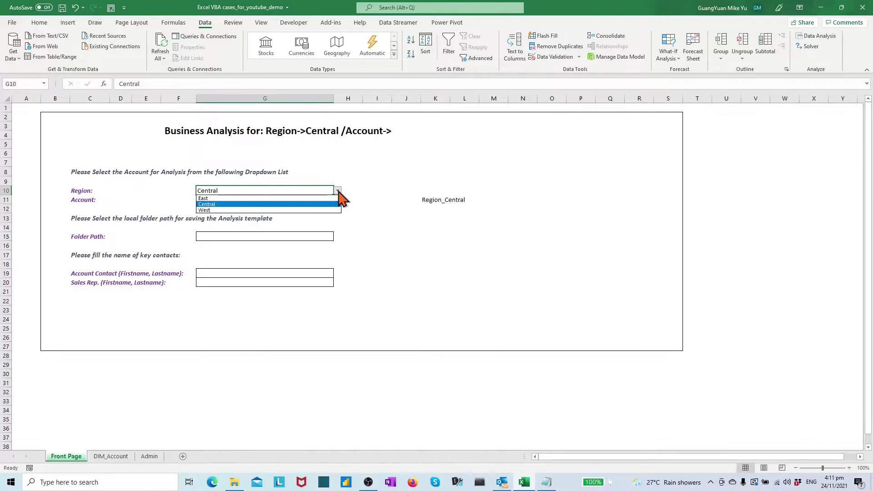
pyautogui.click(326, 210)
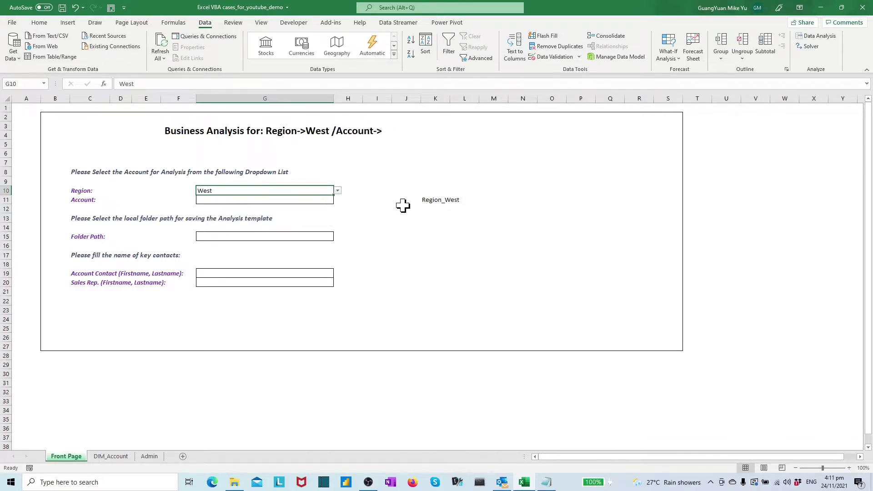
pyautogui.click(429, 199)
# Copy K11's INDEX/MATCH formula and use it in a G11 list validation with INDIRECT
pyautogui.moveTo(297, 84); pyautogui.dragTo(121, 83)
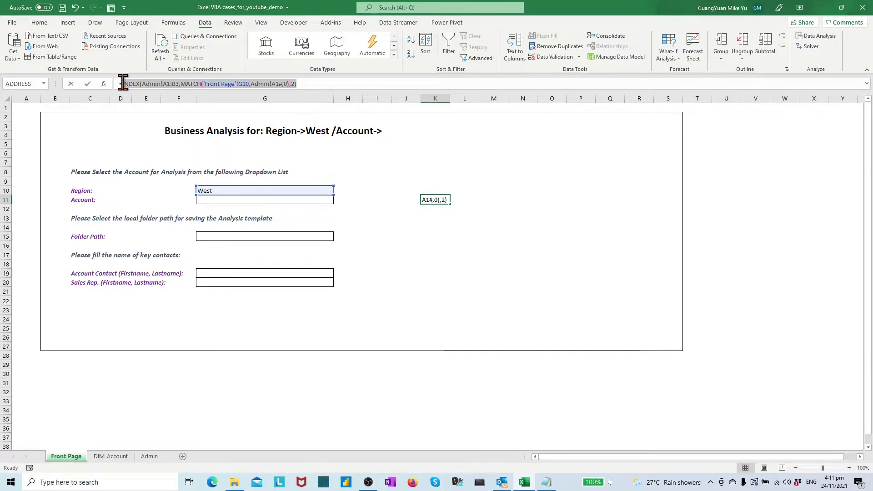
pyautogui.press('F9')
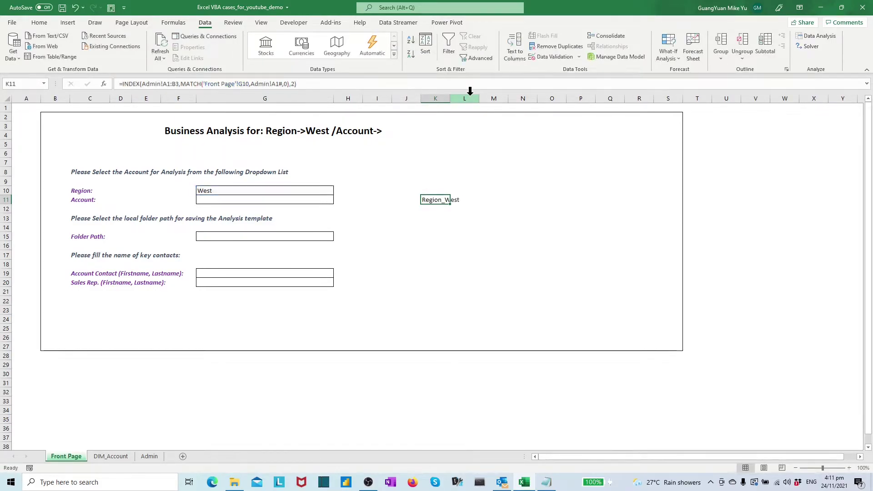
pyautogui.click(450, 256)
pyautogui.click(309, 200)
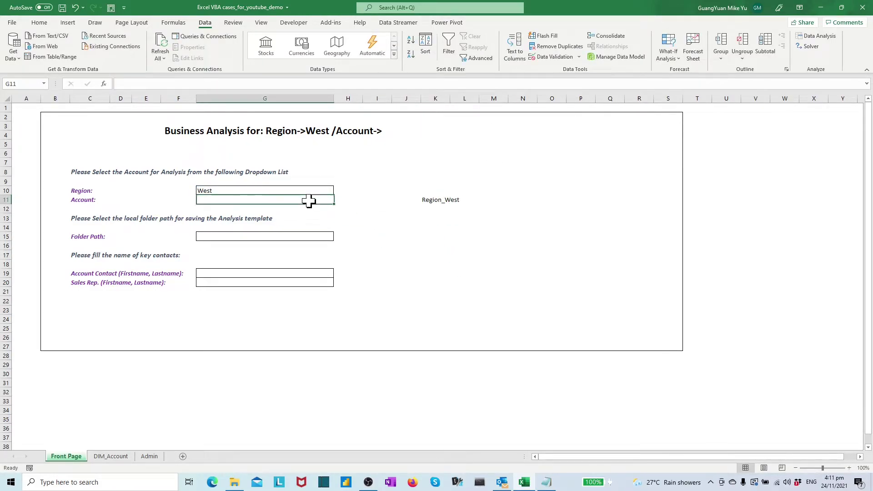
pyautogui.click(549, 58)
pyautogui.click(543, 145)
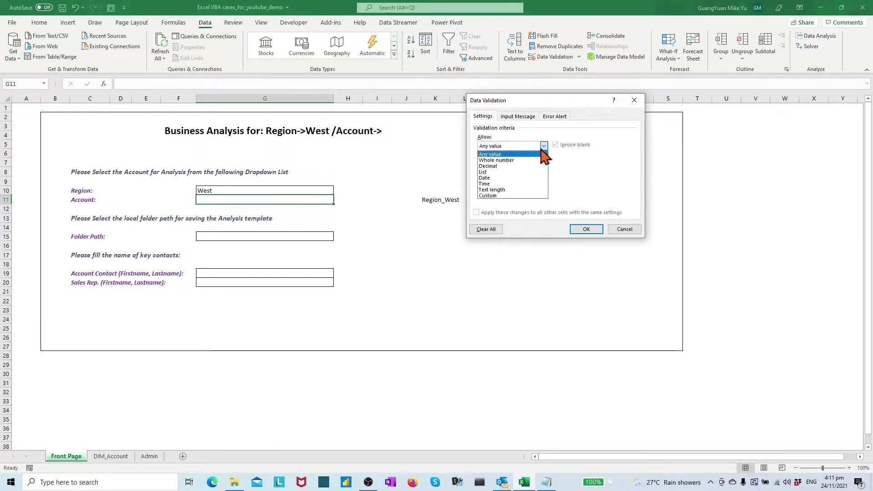
pyautogui.click(508, 179)
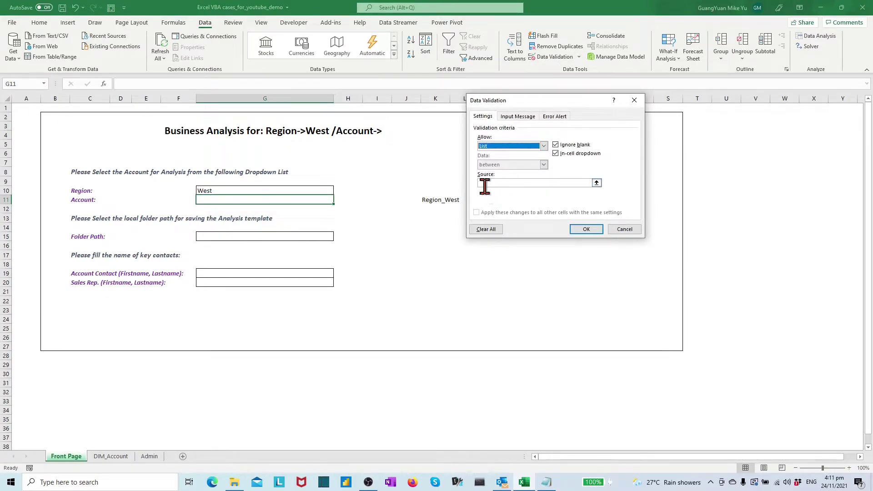
pyautogui.click(486, 184)
pyautogui.write('=indire')
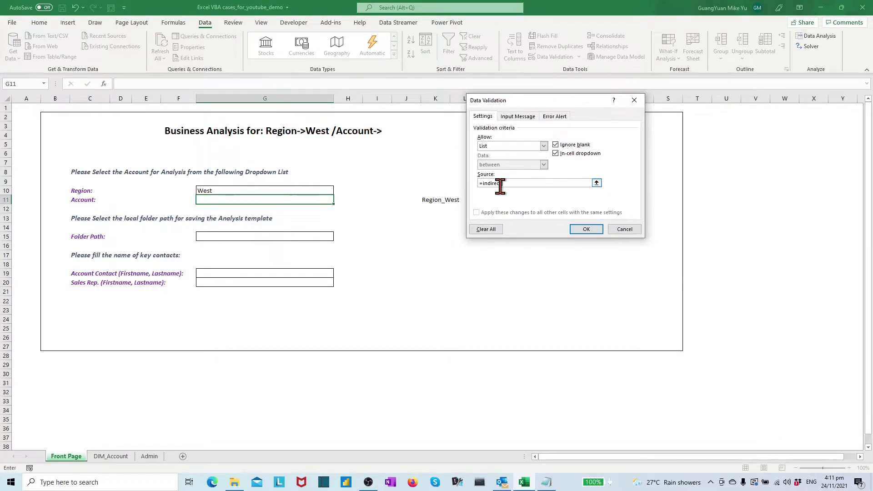
pyautogui.hotkey('ctrl', 'v')
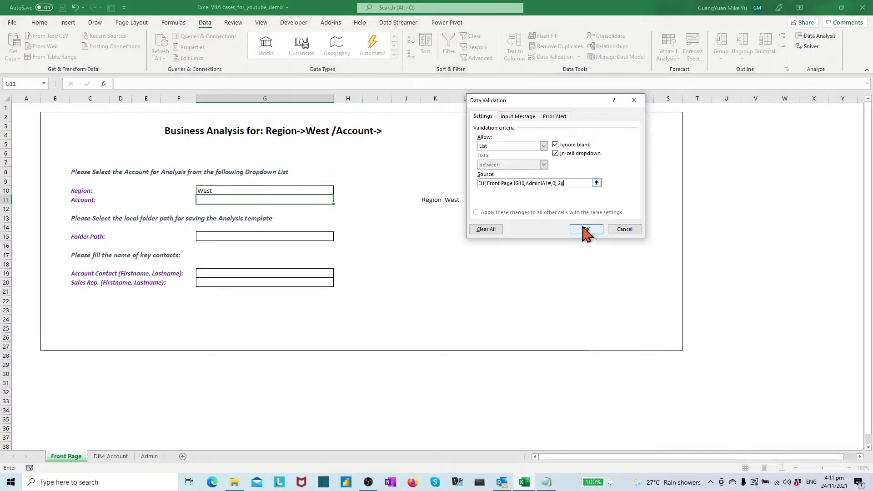
pyautogui.click(580, 230)
# Test the Account list, then set Region to East and preview the East accounts
pyautogui.click(386, 235)
pyautogui.click(320, 199)
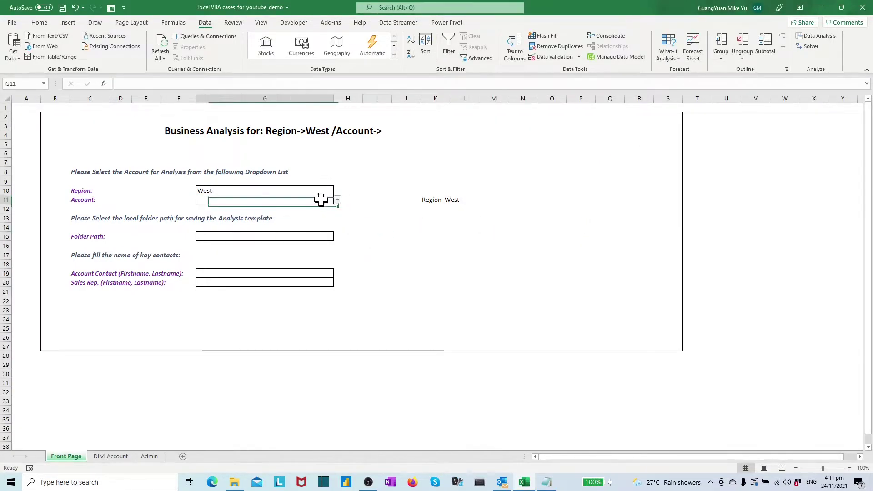
pyautogui.click(338, 200)
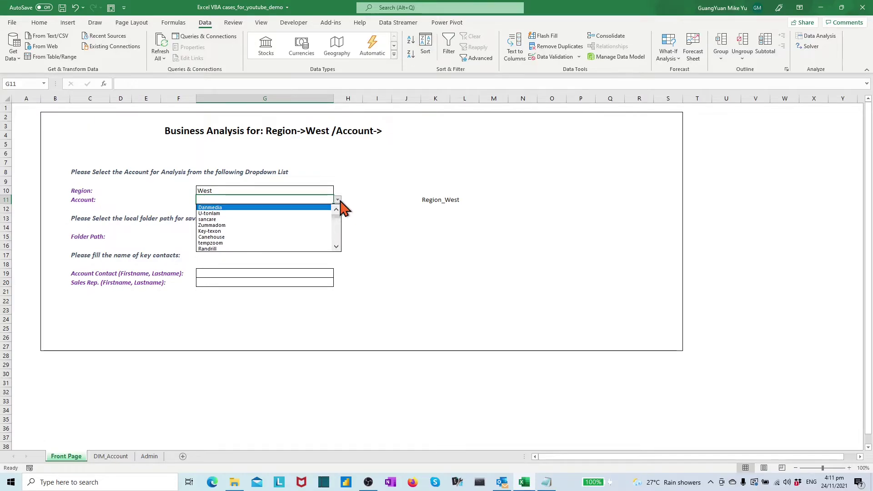
pyautogui.click(337, 200)
pyautogui.click(321, 191)
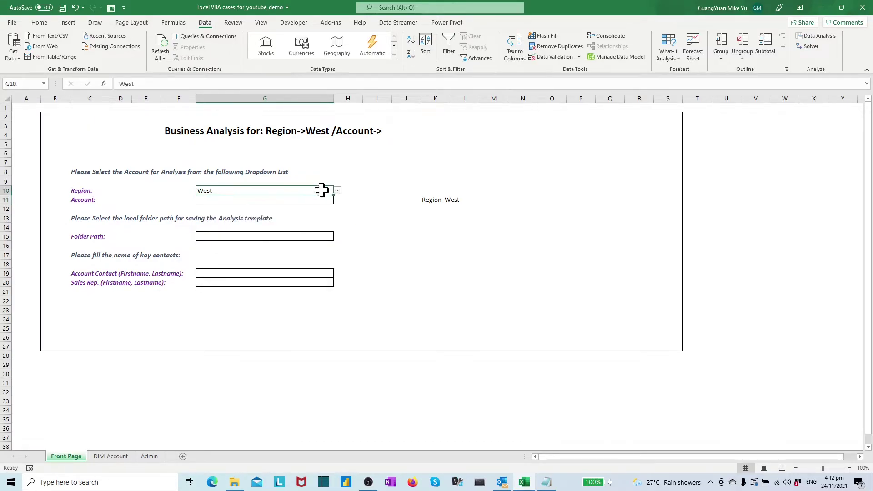
pyautogui.click(337, 192)
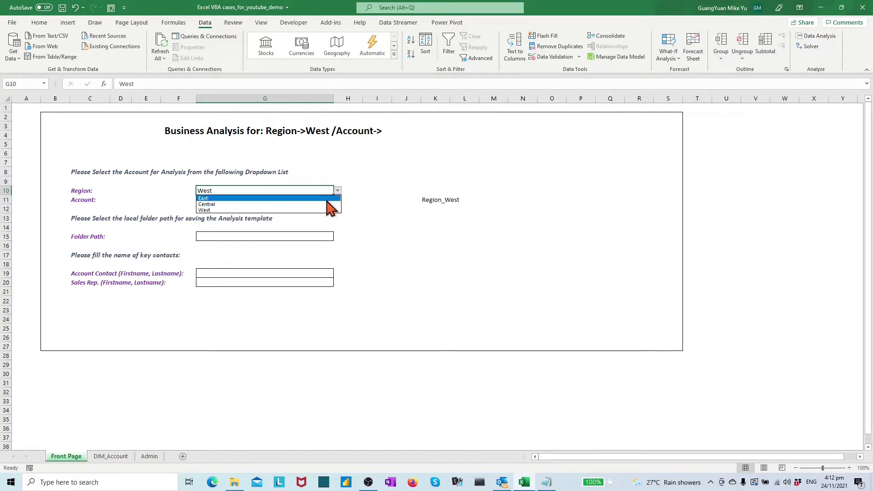
pyautogui.click(333, 200)
pyautogui.click(331, 200)
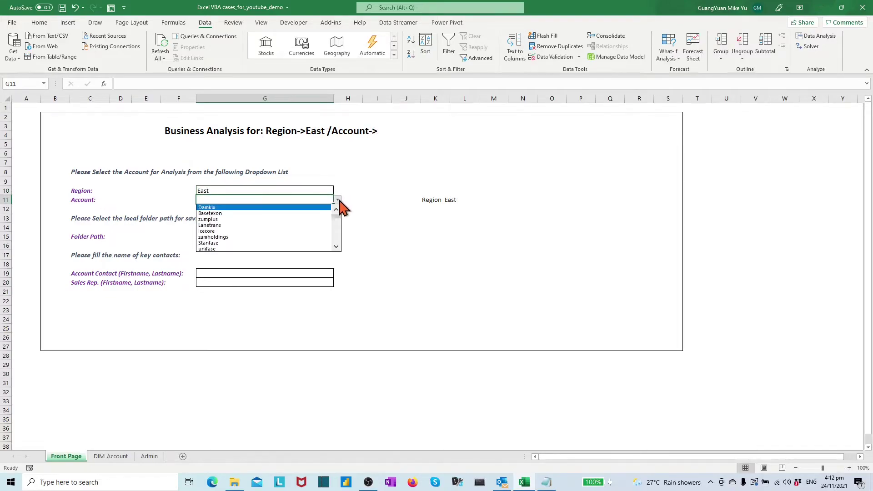
pyautogui.press('Escape')
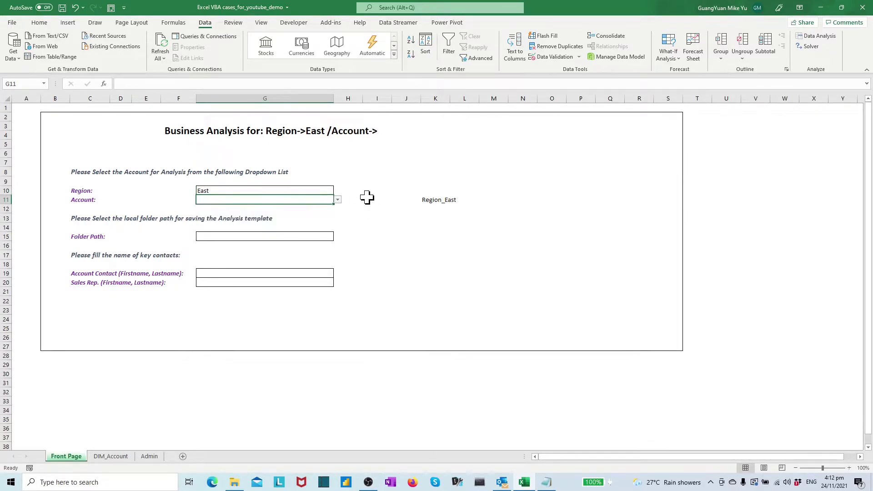
# Clear the Region_East helper cell and choose Damkix as the Account
pyautogui.click(430, 201)
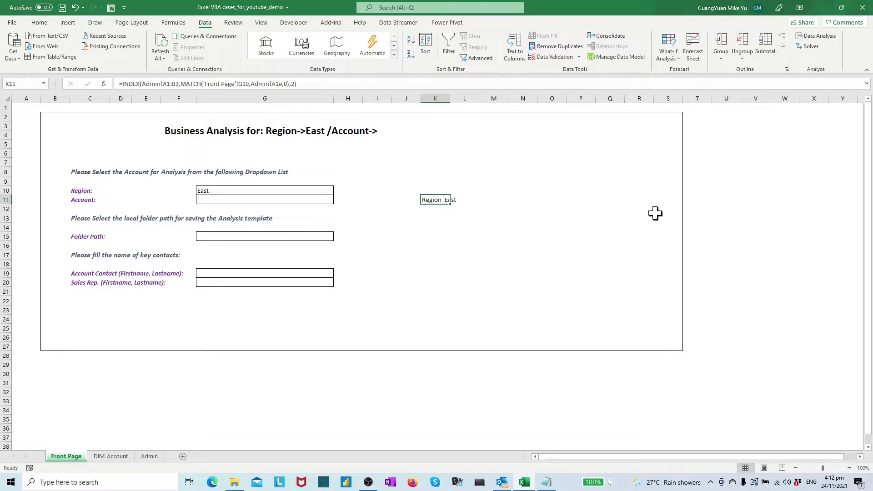
pyautogui.press('BackSpace')
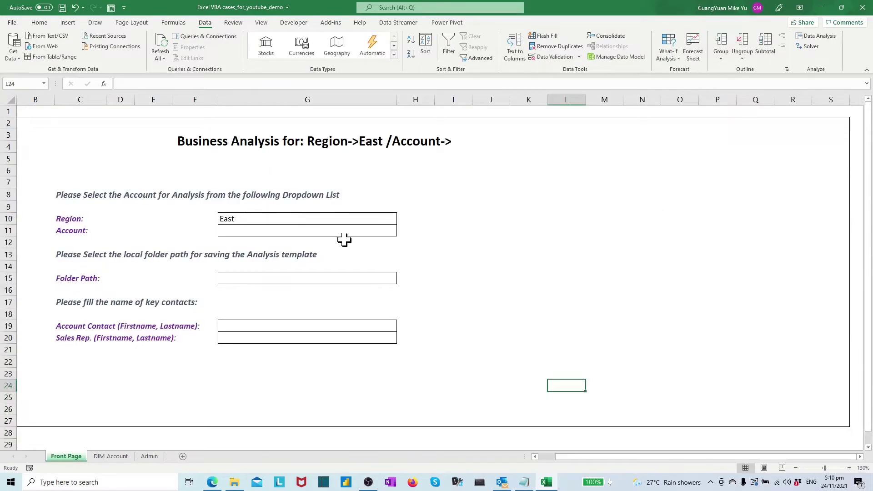
pyautogui.click(327, 219)
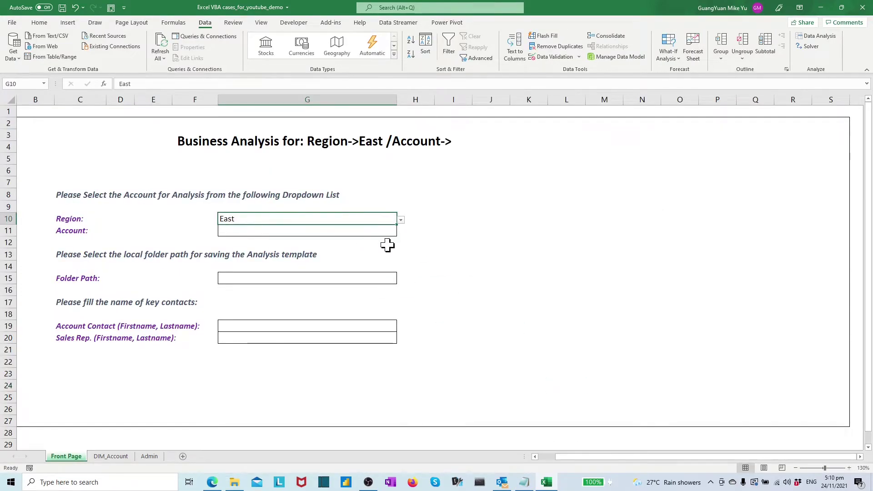
pyautogui.click(394, 231)
pyautogui.click(400, 232)
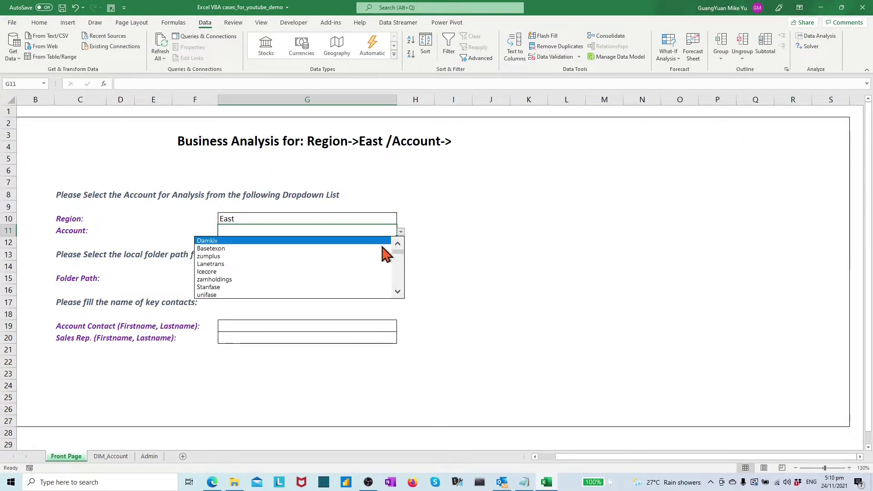
pyautogui.click(374, 241)
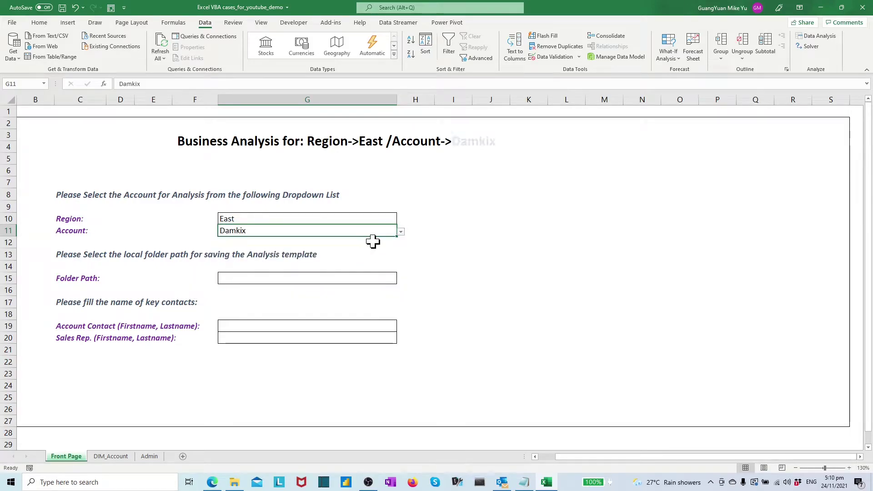
pyautogui.click(454, 251)
# Switch Region to Central and delete Damkix from the Account cell
pyautogui.click(360, 217)
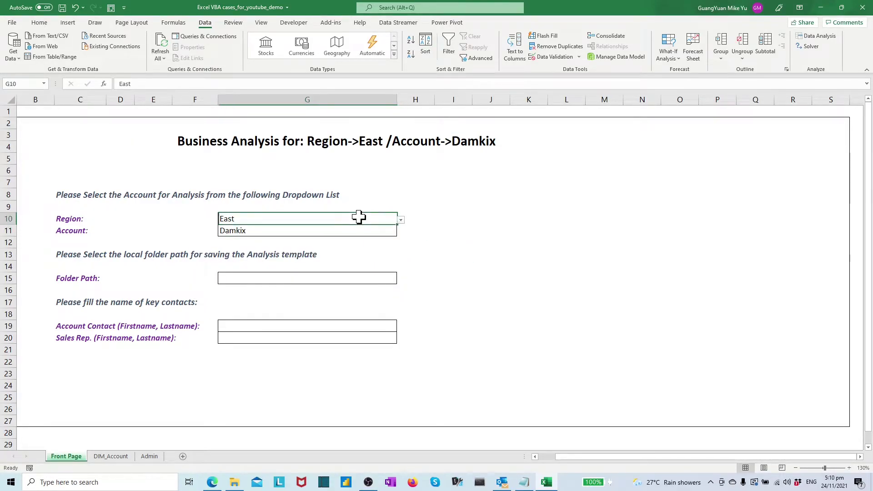
pyautogui.click(401, 228)
pyautogui.click(386, 236)
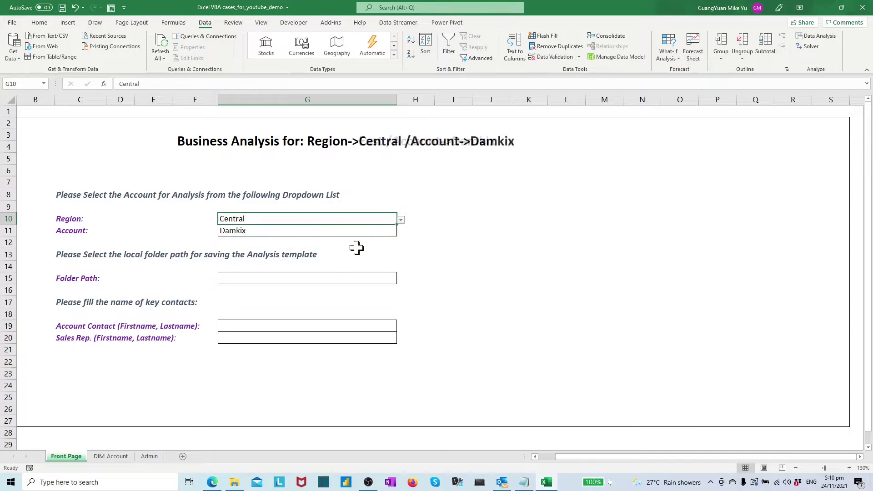
pyautogui.click(323, 233)
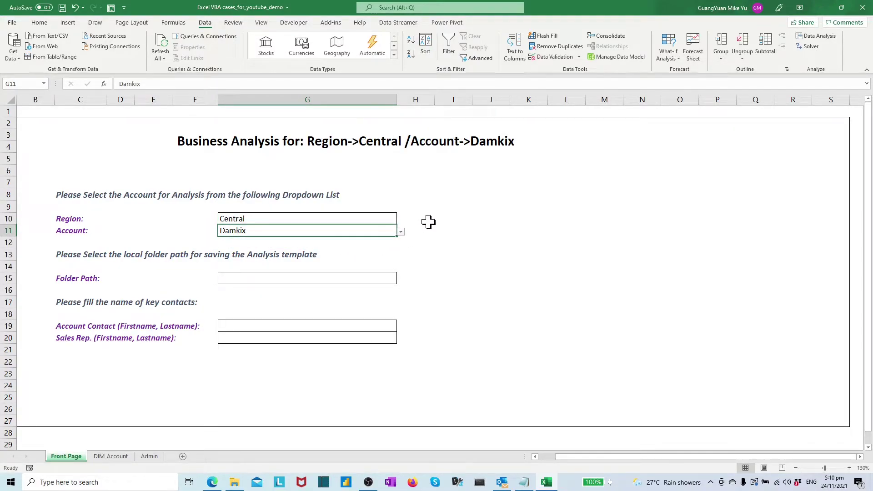
pyautogui.click(428, 221)
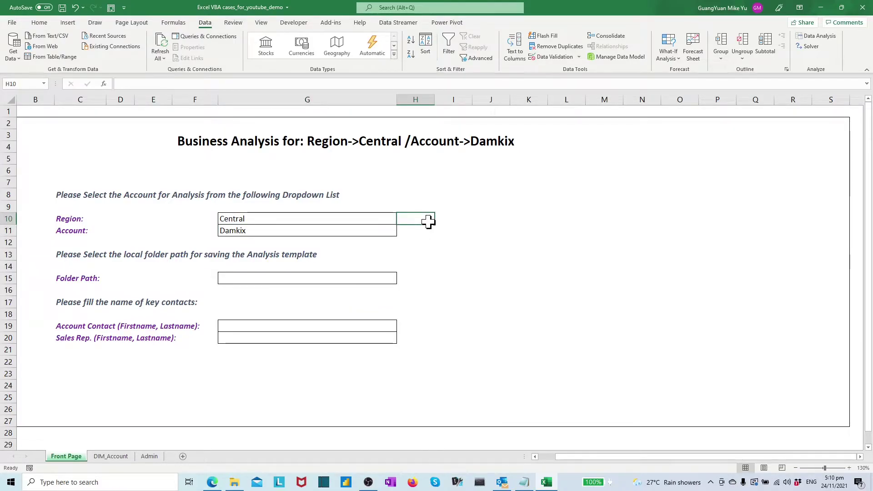
pyautogui.click(381, 218)
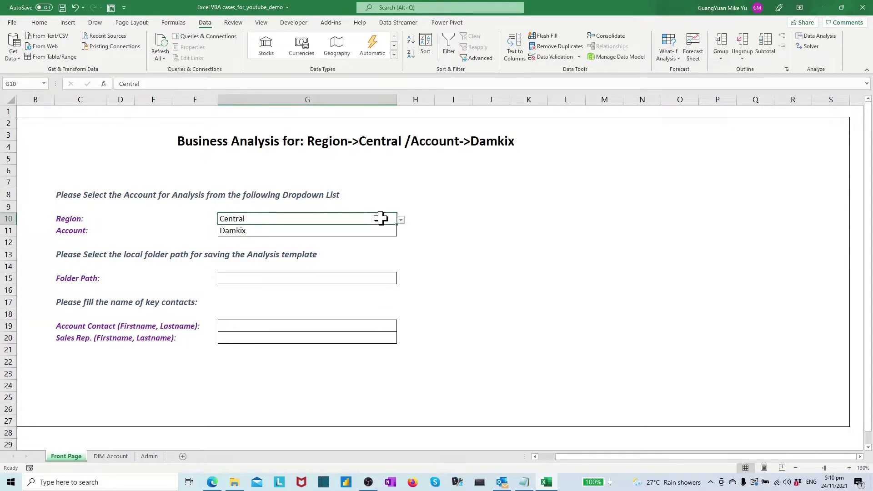
pyautogui.click(362, 233)
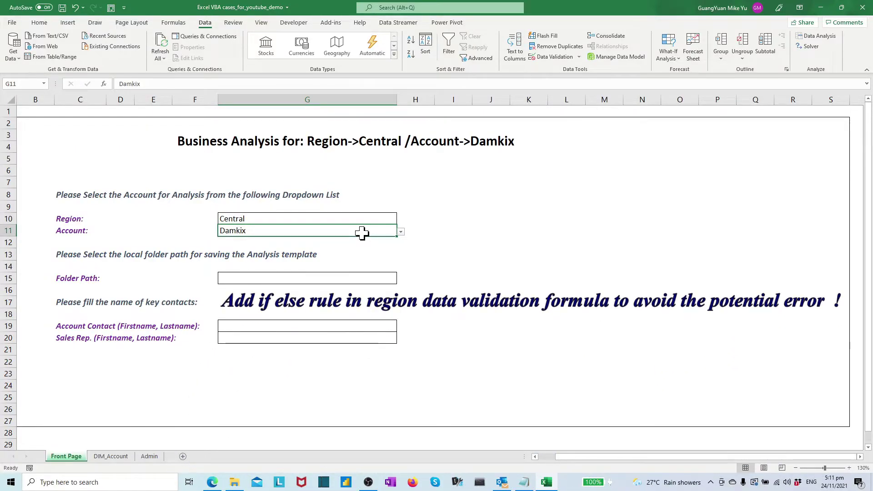
pyautogui.press('Delete')
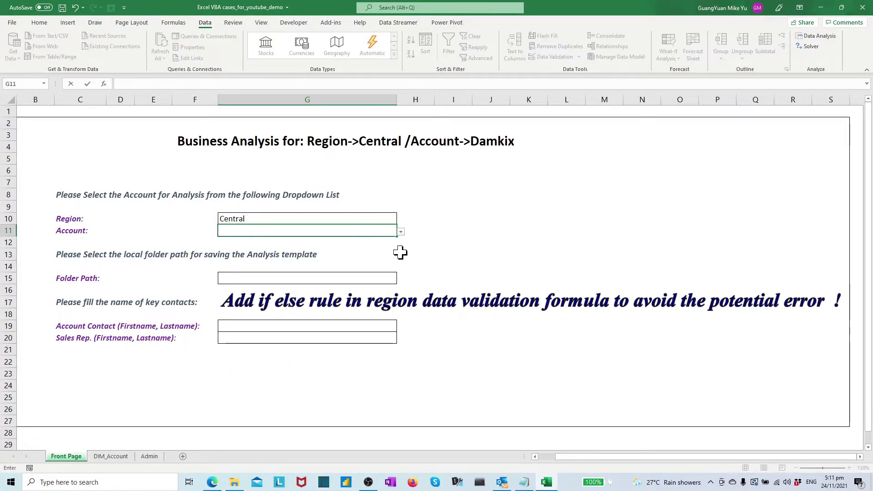
# Open the Region list and close it without changing the selection
pyautogui.click(401, 253)
pyautogui.click(389, 220)
pyautogui.click(400, 219)
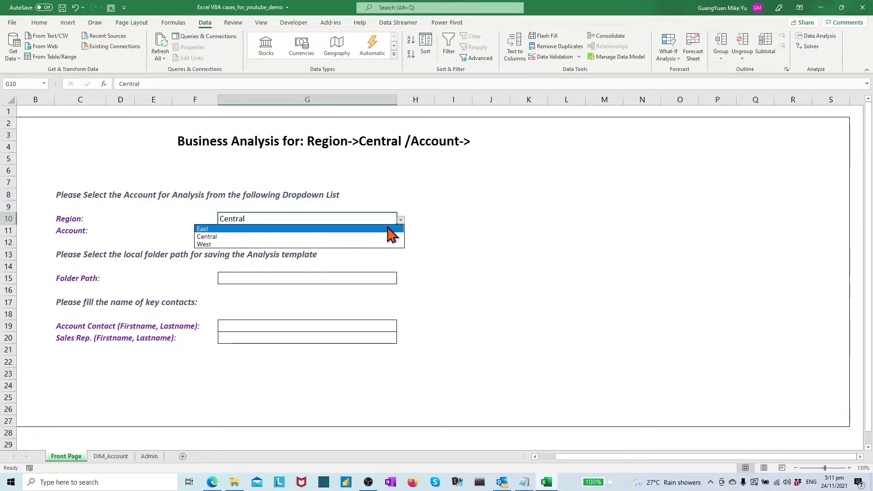
pyautogui.press('Escape')
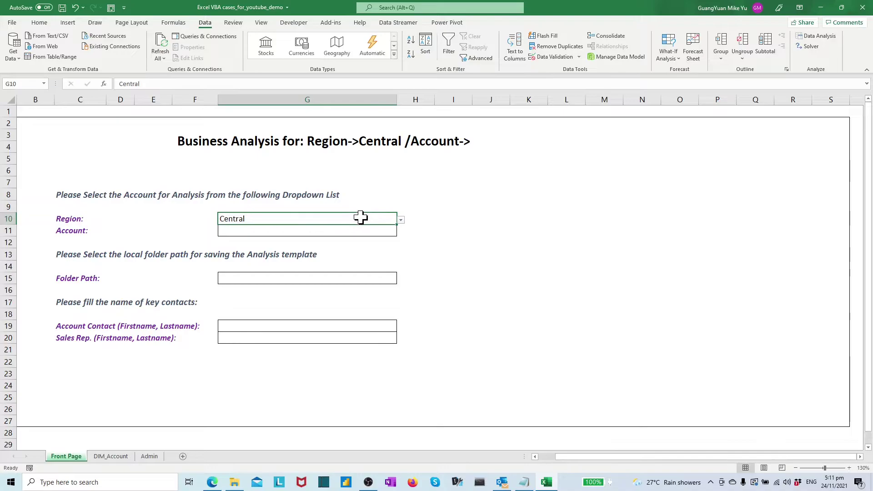
# Change G10's validation source to =IF($G$11="",Admin!$A$1:$A$3,INDIRECT("Nothing"))
pyautogui.click(558, 61)
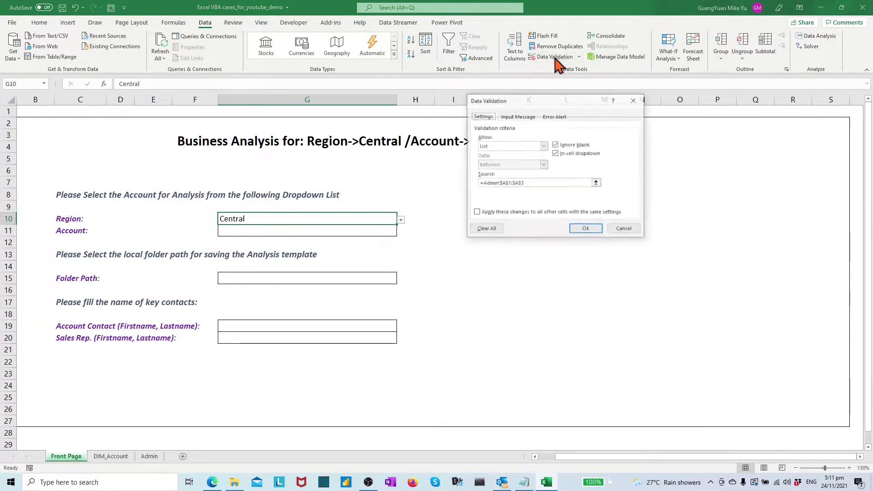
pyautogui.click(484, 182)
pyautogui.write('if(')
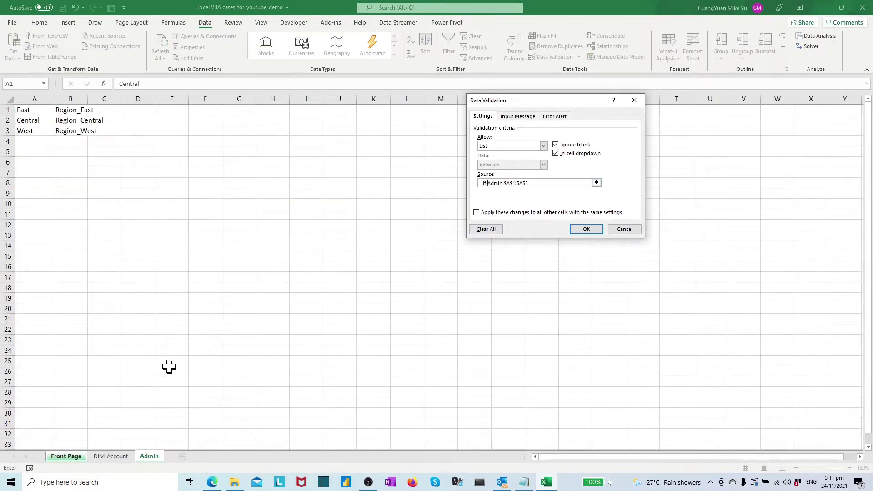
pyautogui.click(71, 459)
pyautogui.click(245, 230)
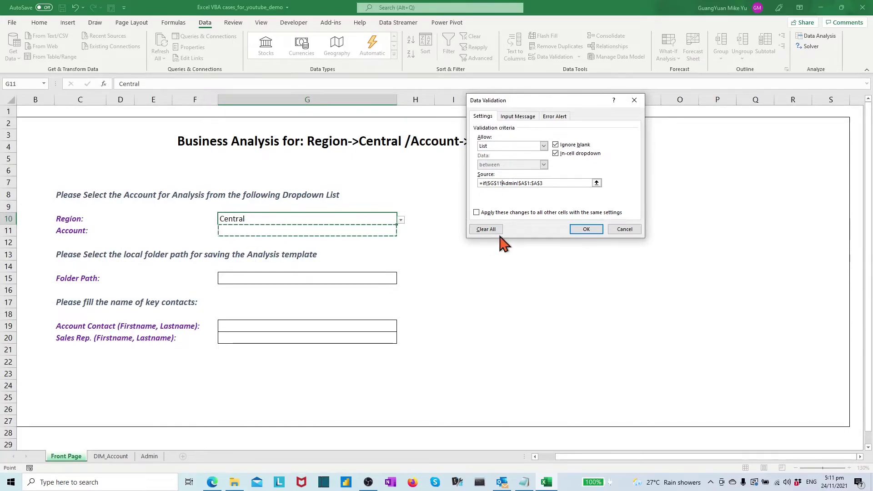
pyautogui.write(',')
pyautogui.press('BackSpace')
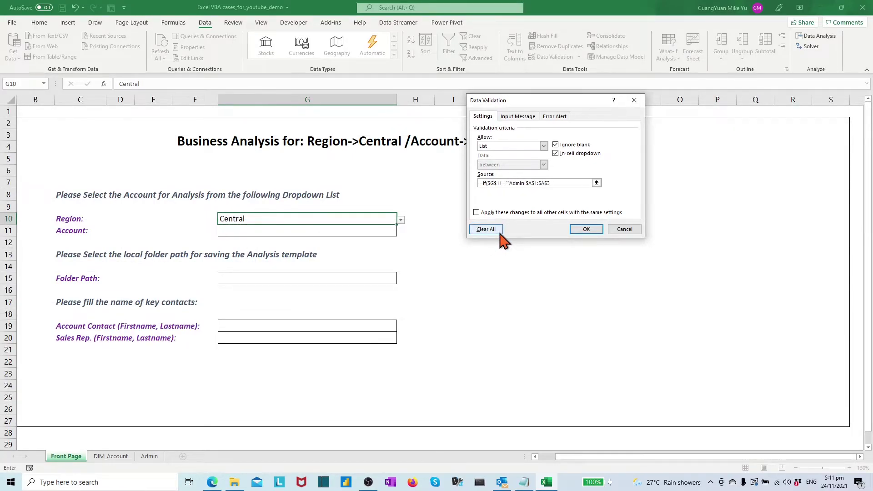
pyautogui.write(',')
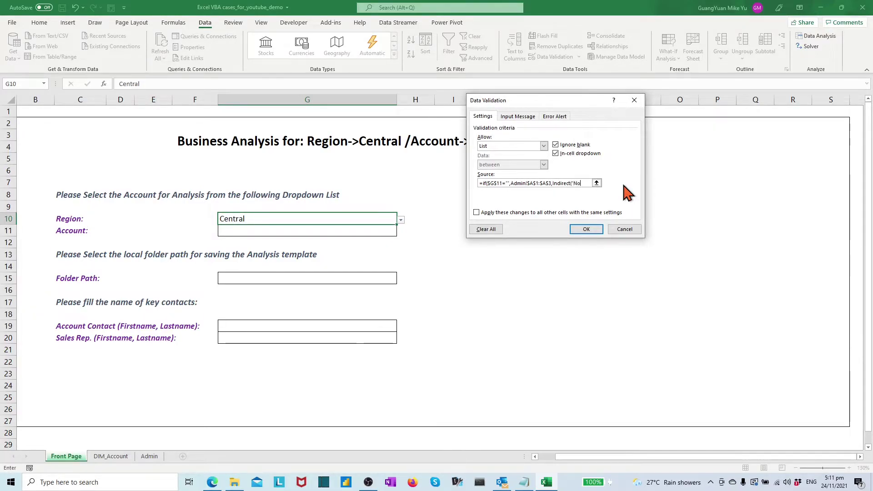
pyautogui.write('ing')
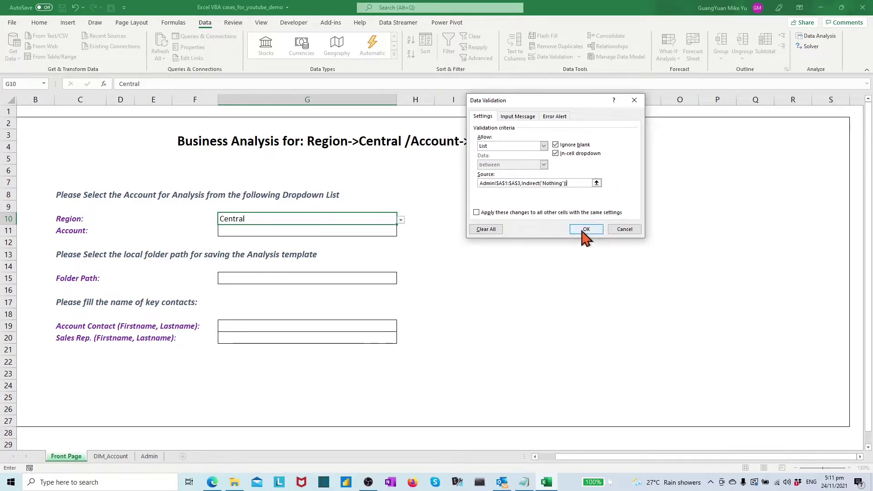
pyautogui.click(586, 229)
# Pick Toughjob as the Account, then clear it again
pyautogui.click(450, 252)
pyautogui.click(391, 232)
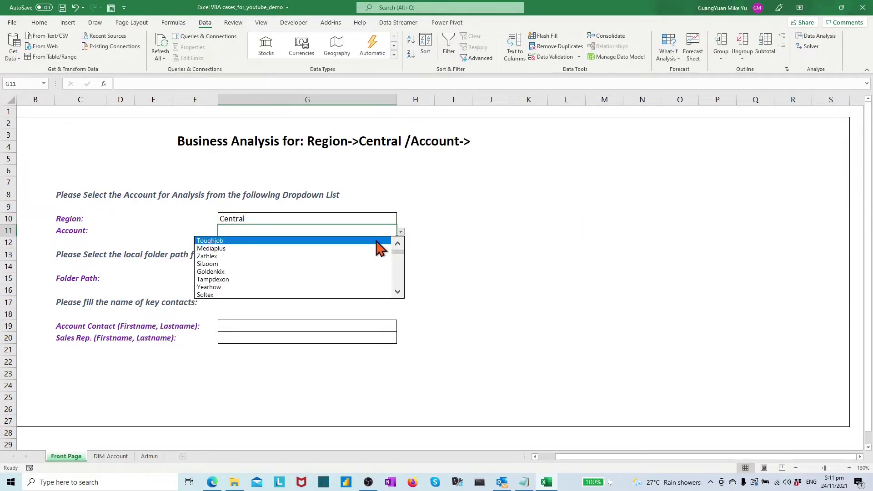
pyautogui.click(380, 240)
pyautogui.press('Up')
pyautogui.click(401, 222)
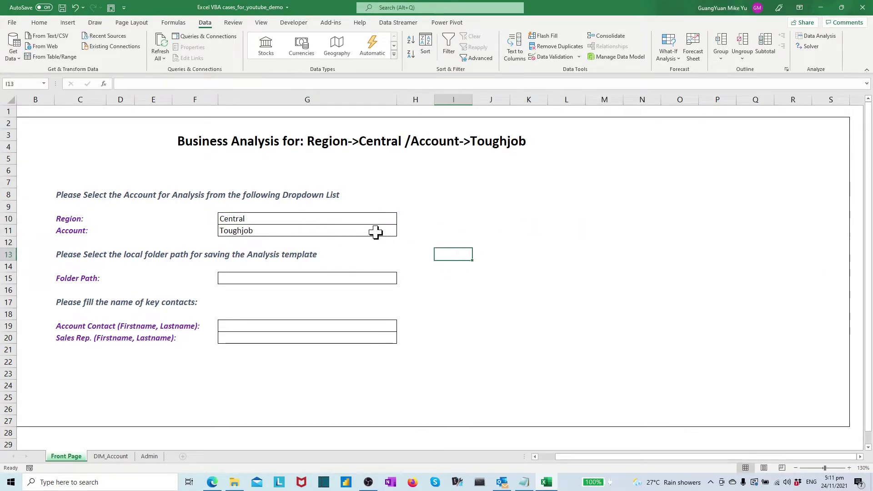
# Set Region to East and Account to Damkix
pyautogui.click(376, 232)
pyautogui.click(401, 218)
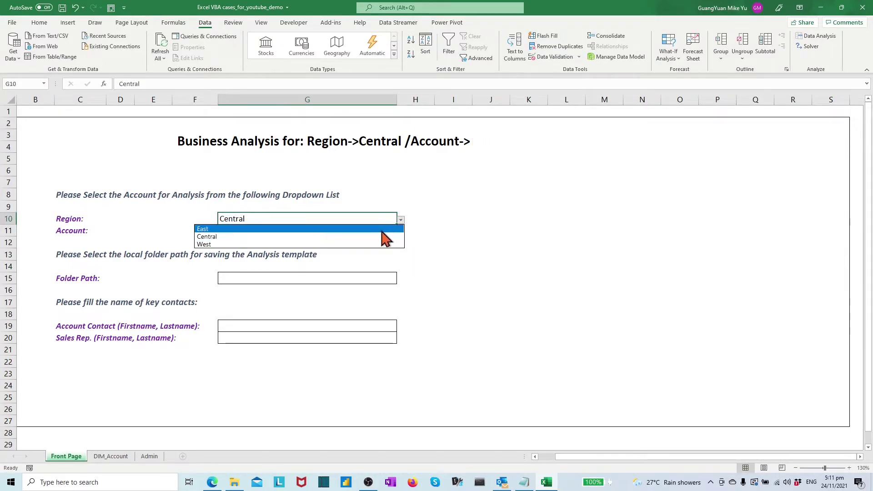
pyautogui.click(387, 242)
pyautogui.click(389, 231)
pyautogui.click(370, 240)
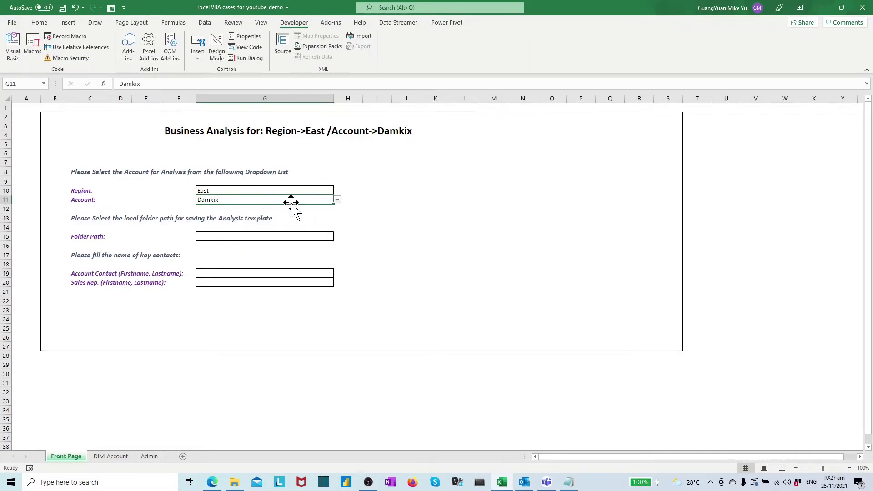
# Clear the contents of the Region and Account cells G10:G11
pyautogui.rightClick(289, 203)
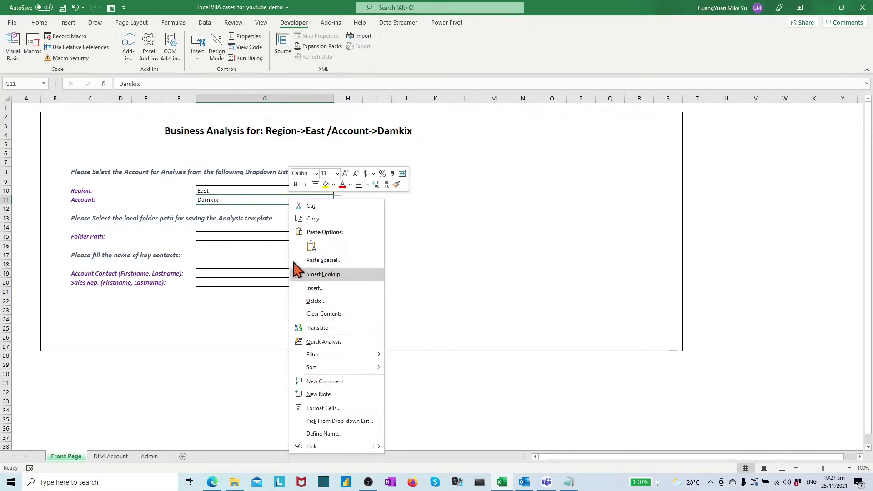
pyautogui.click(264, 191)
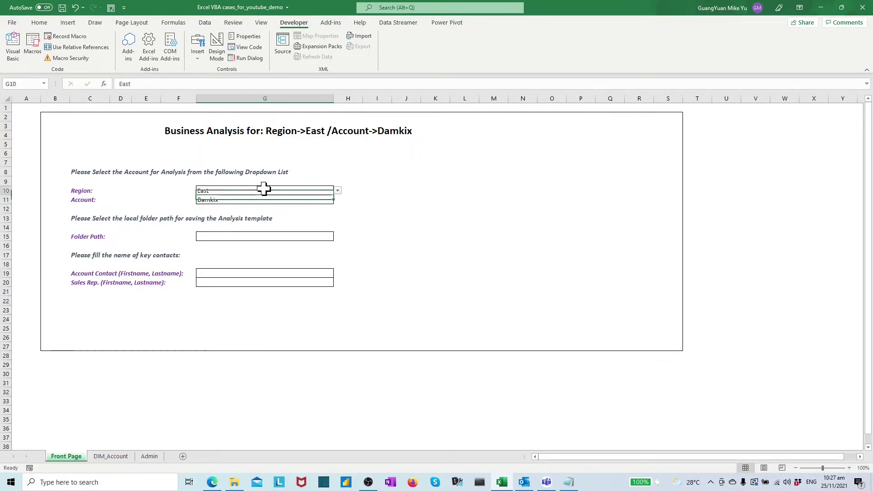
pyautogui.moveTo(263, 191); pyautogui.dragTo(267, 200)
pyautogui.rightClick(270, 197)
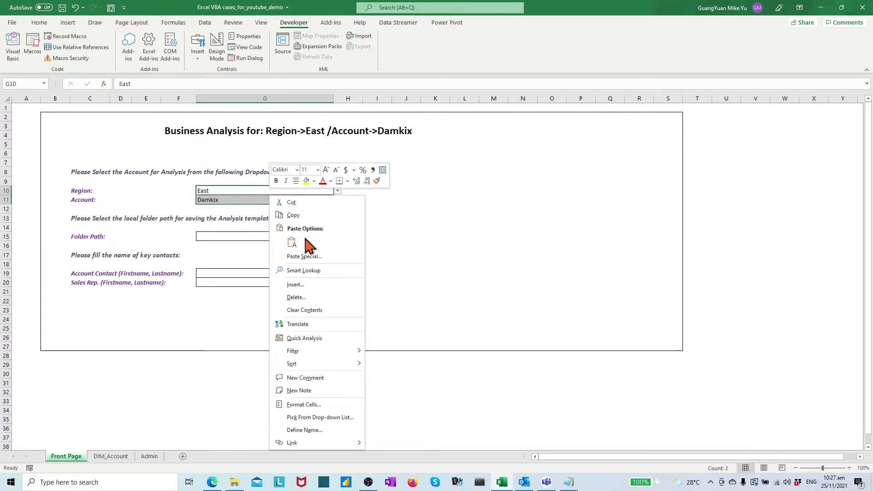
pyautogui.click(304, 311)
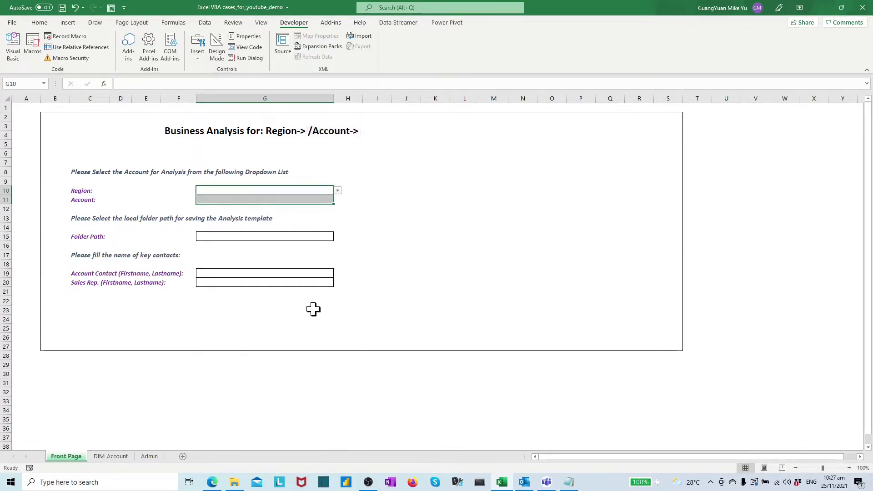
pyautogui.click(401, 216)
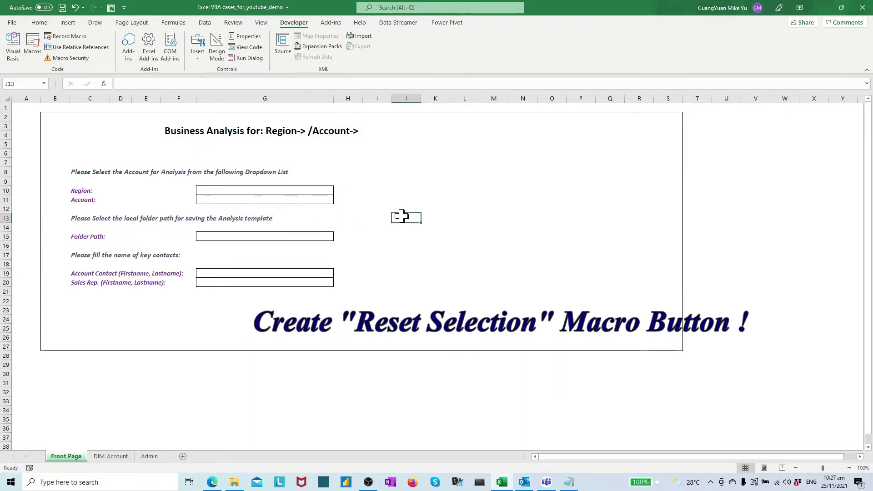
# Choose East in the Region dropdown and preview the Account choices
pyautogui.click(324, 191)
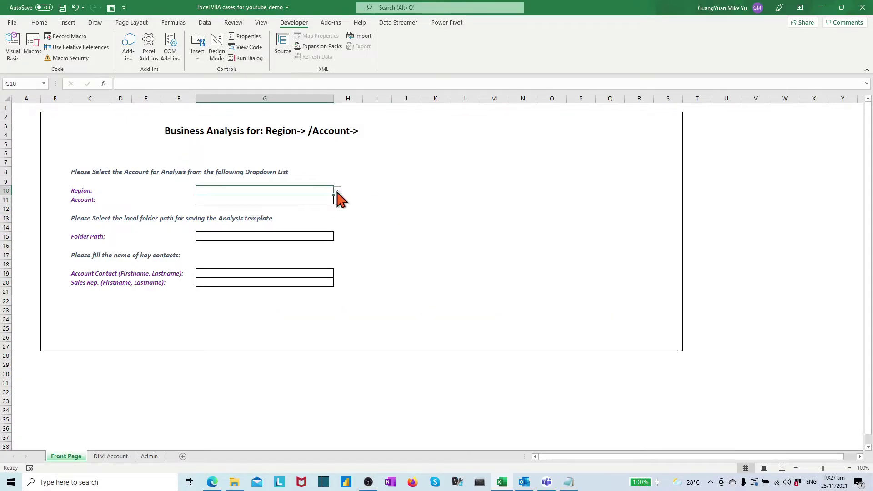
pyautogui.click(336, 191)
pyautogui.click(326, 198)
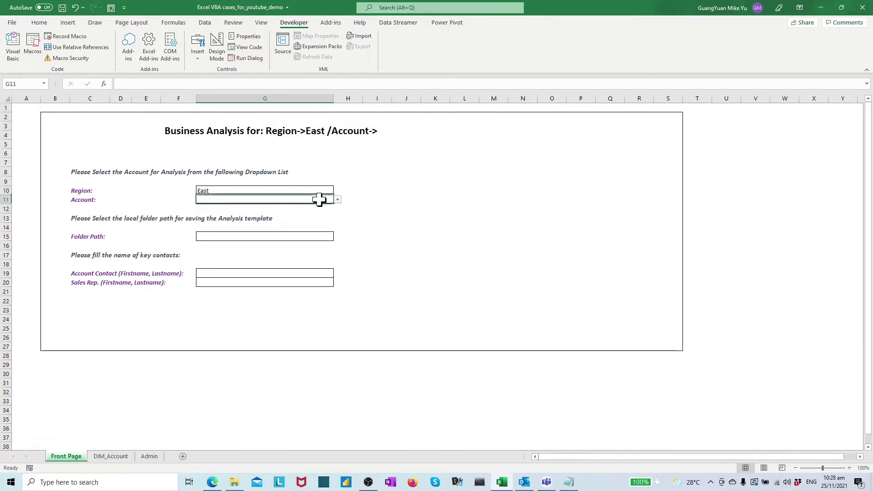
pyautogui.click(337, 199)
pyautogui.press('Escape')
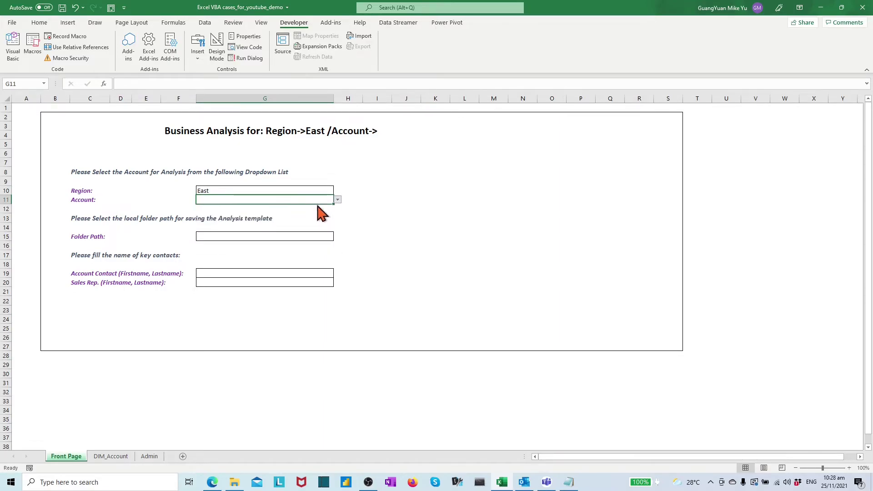
pyautogui.click(413, 191)
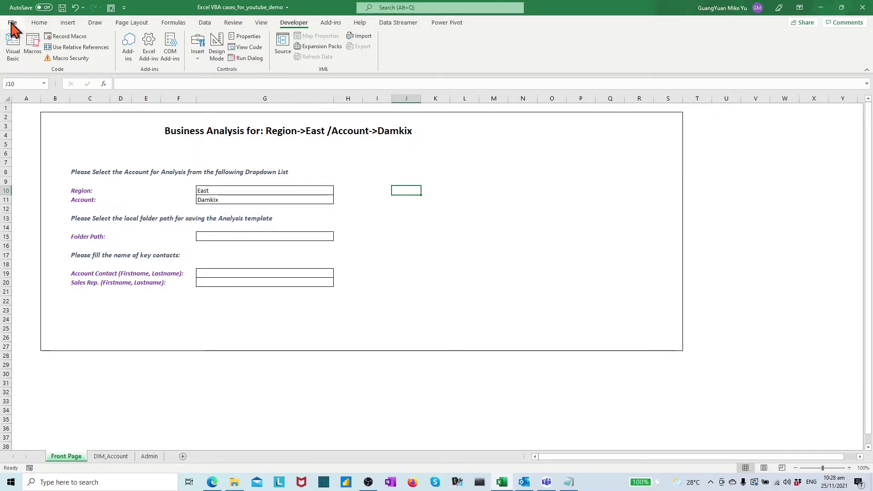
pyautogui.click(12, 24)
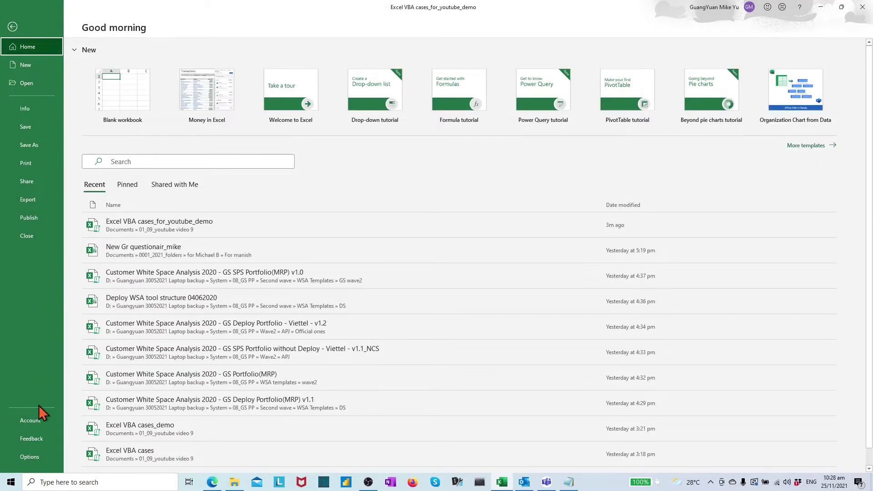
pyautogui.click(31, 456)
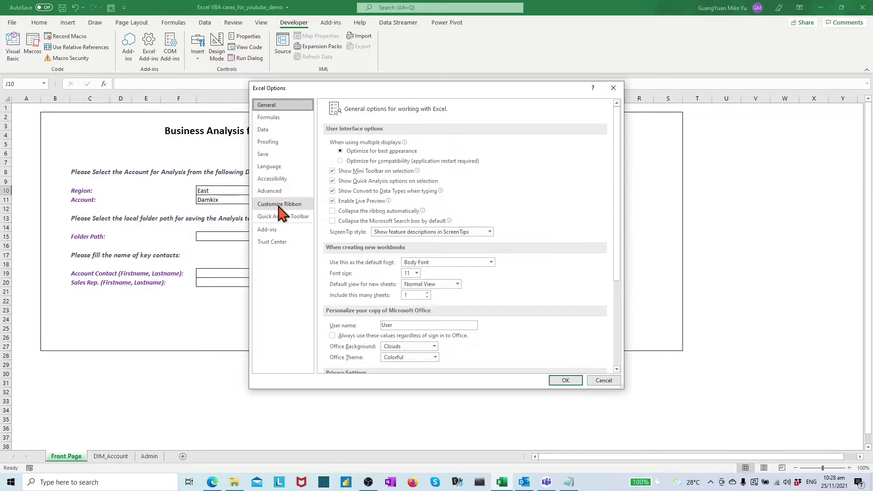
pyautogui.click(281, 204)
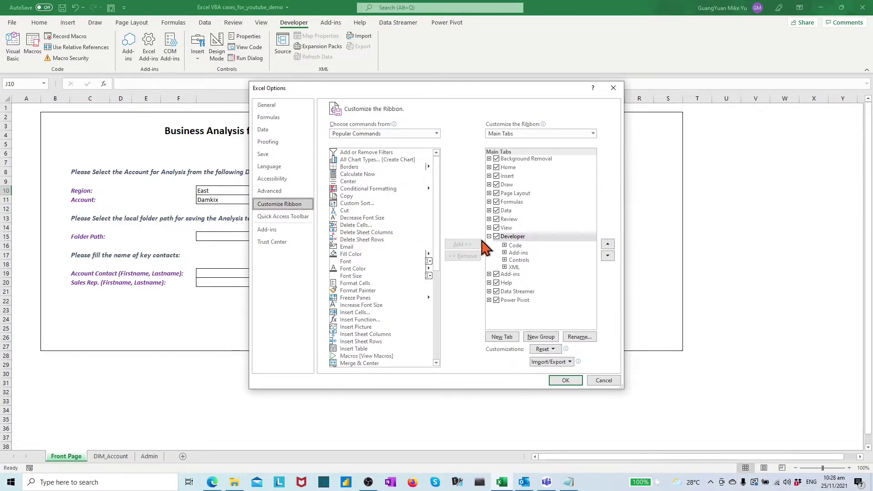
pyautogui.click(498, 238)
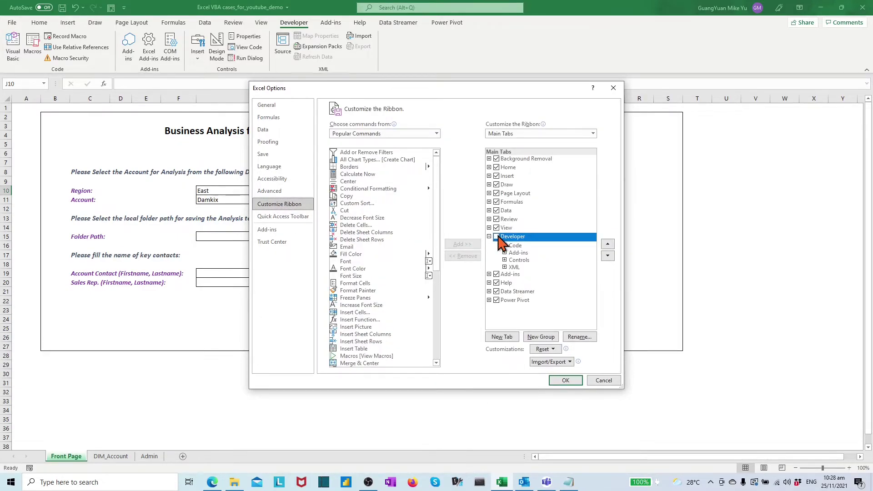
pyautogui.click(565, 381)
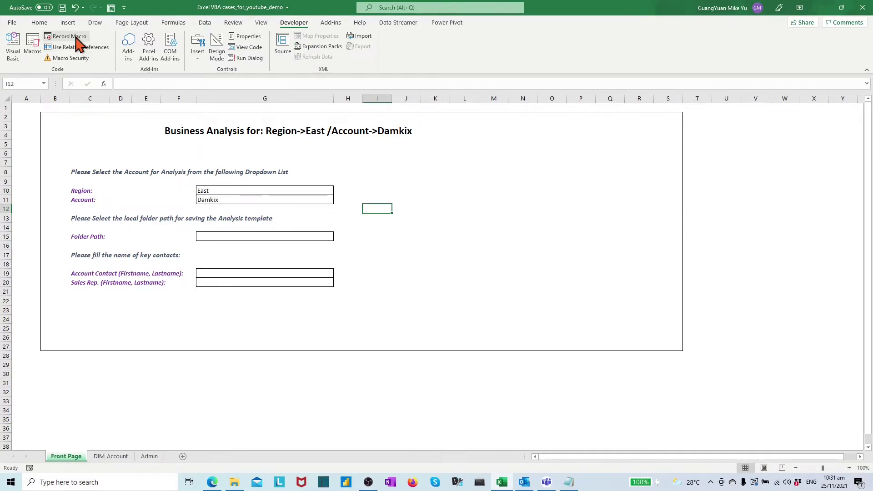
# Record a ResetSelection macro that clears G10:G11 and selects J11, then open the VBA editor
pyautogui.click(75, 38)
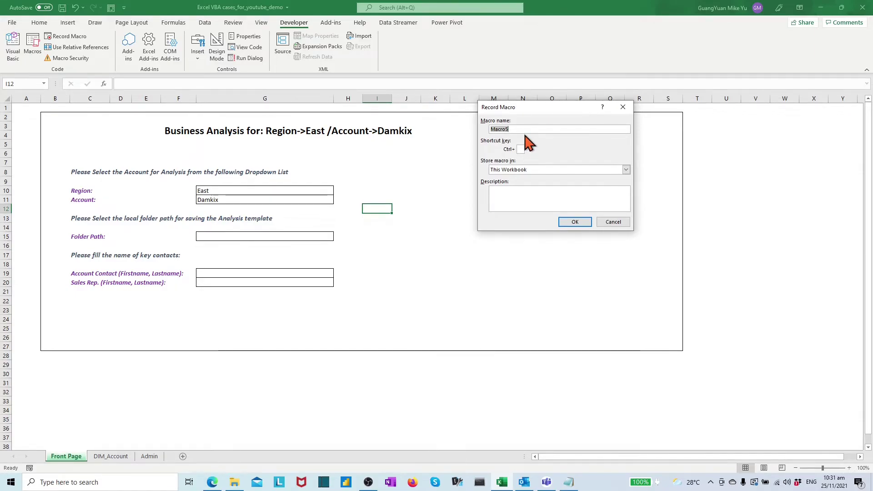
pyautogui.write('Reset')
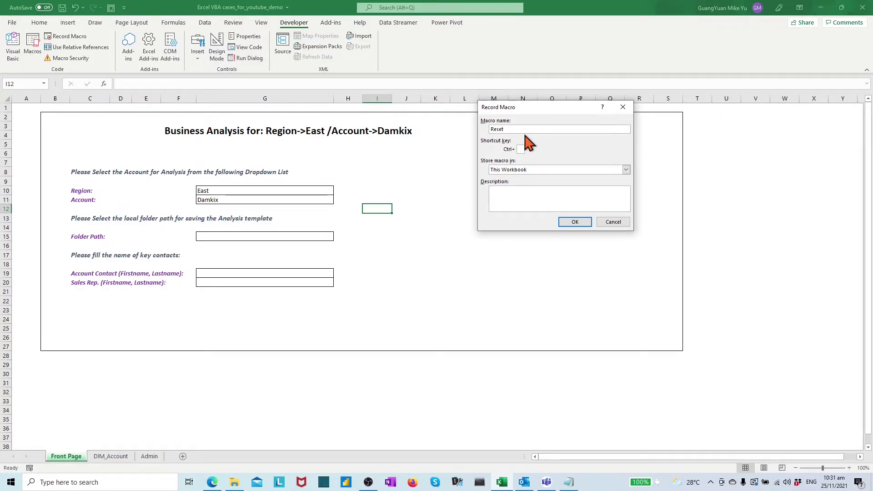
pyautogui.write('Selection')
pyautogui.click(575, 223)
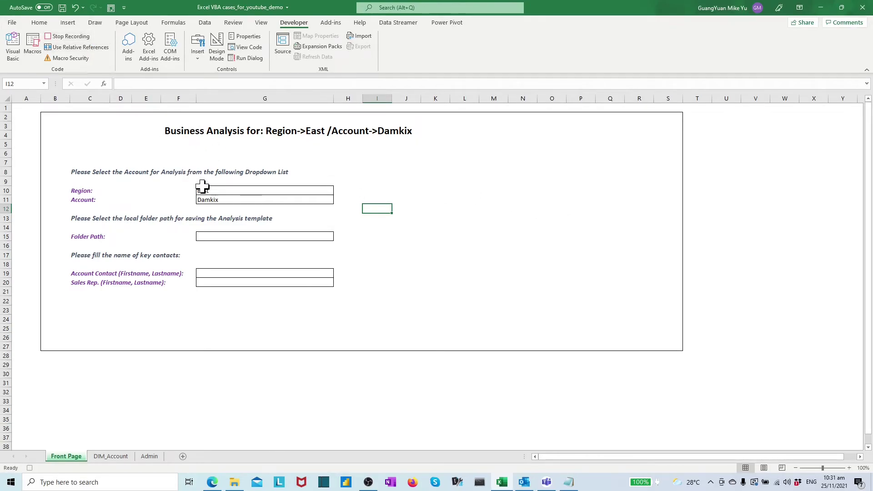
pyautogui.moveTo(204, 188); pyautogui.dragTo(207, 197)
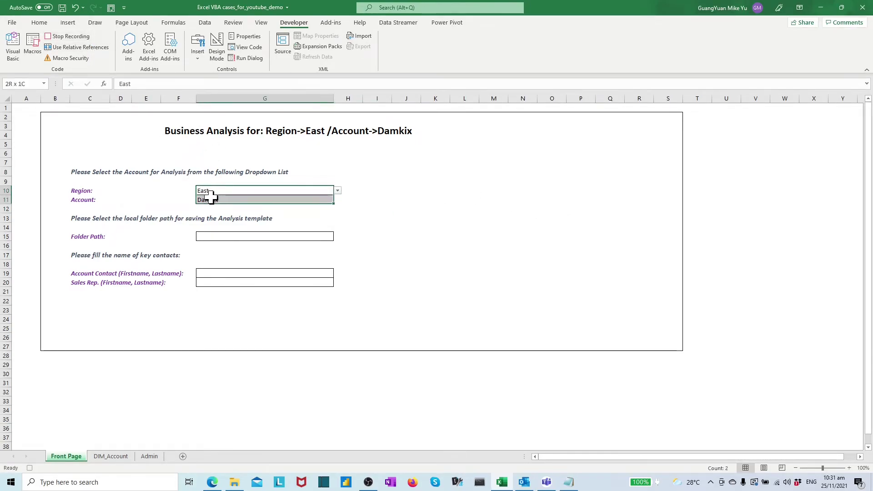
pyautogui.rightClick(259, 196)
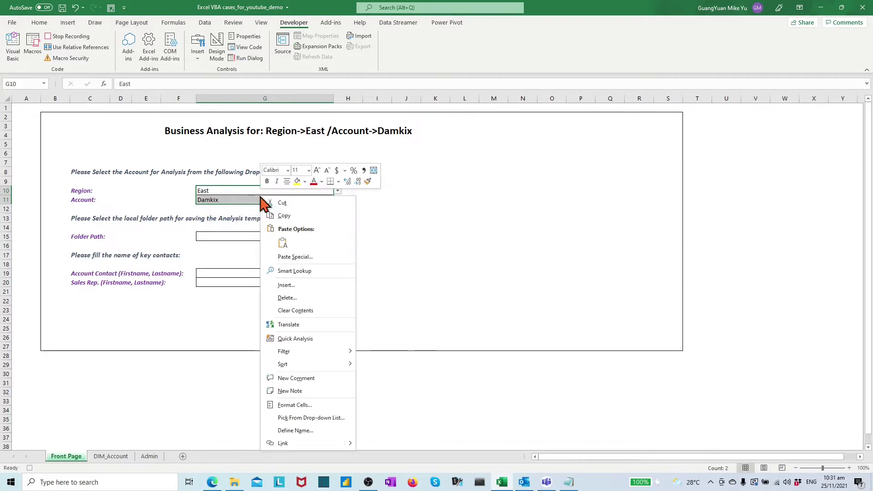
pyautogui.click(308, 310)
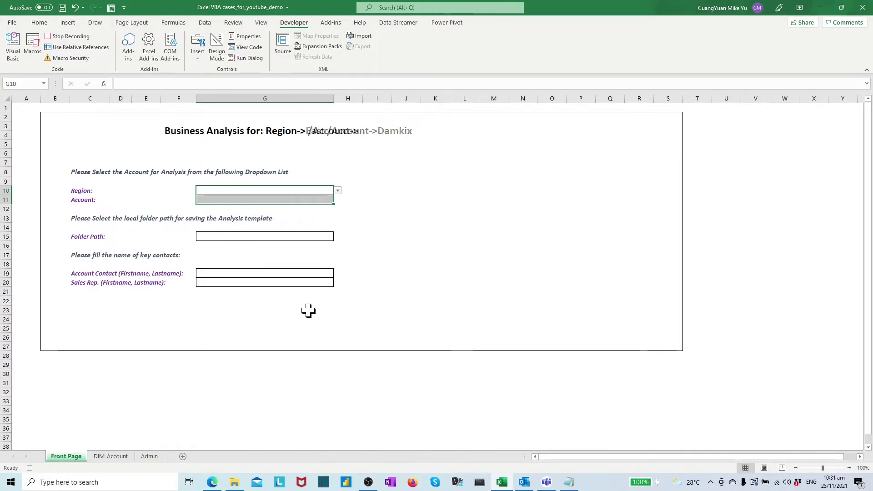
pyautogui.click(396, 200)
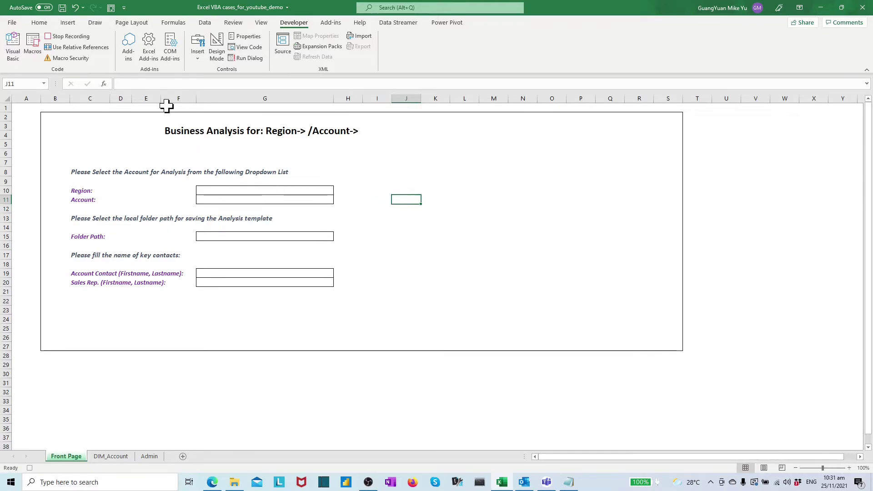
pyautogui.click(79, 37)
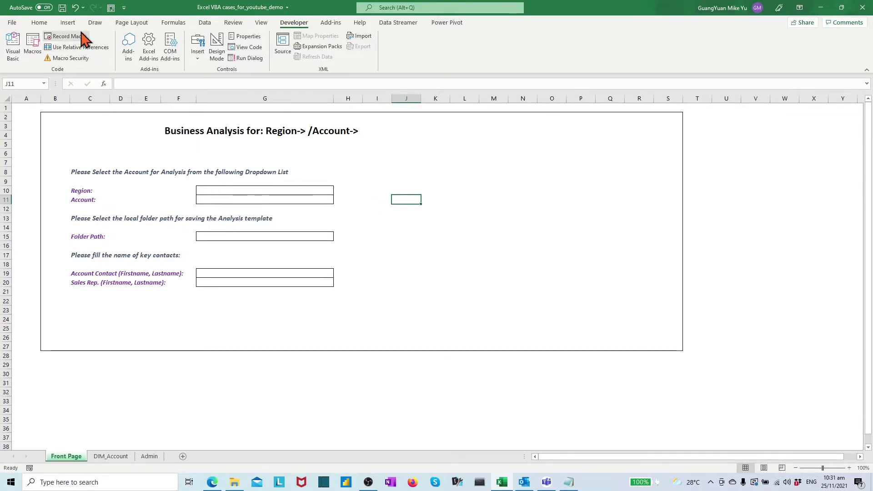
pyautogui.click(15, 49)
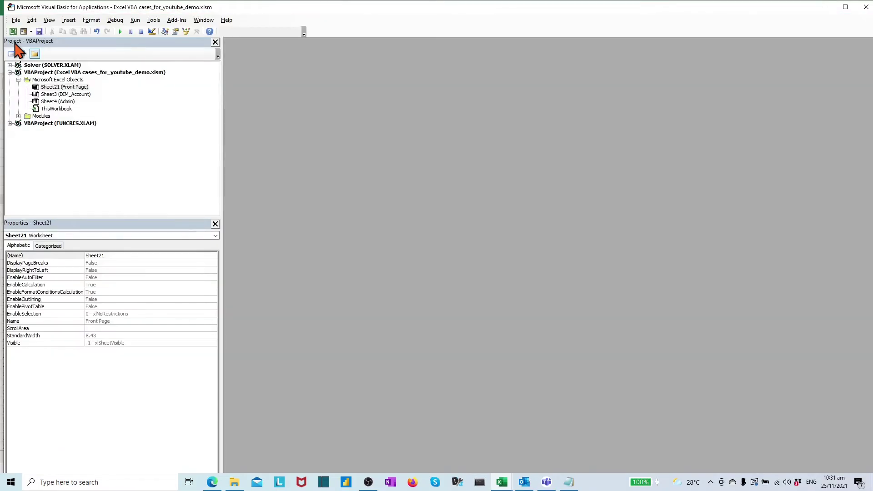
# Review Module1's ResetSelection code, then return to the Excel workbook
pyautogui.click(19, 116)
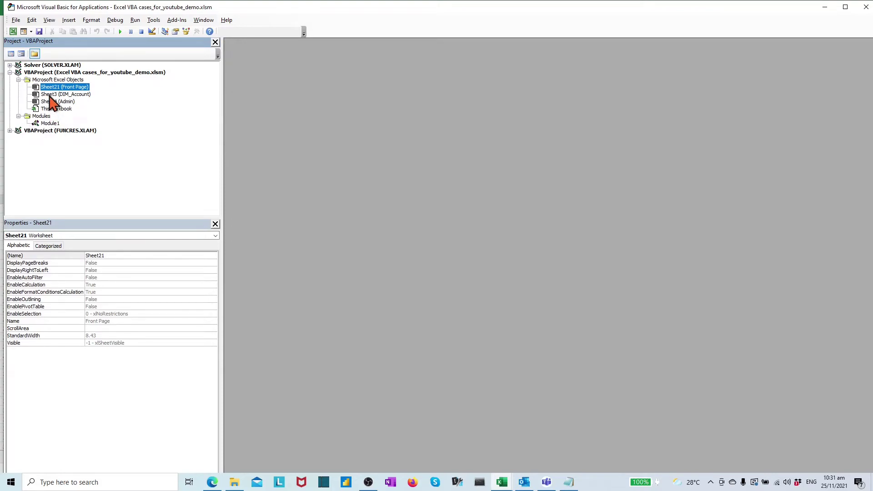
pyautogui.doubleClick(49, 125)
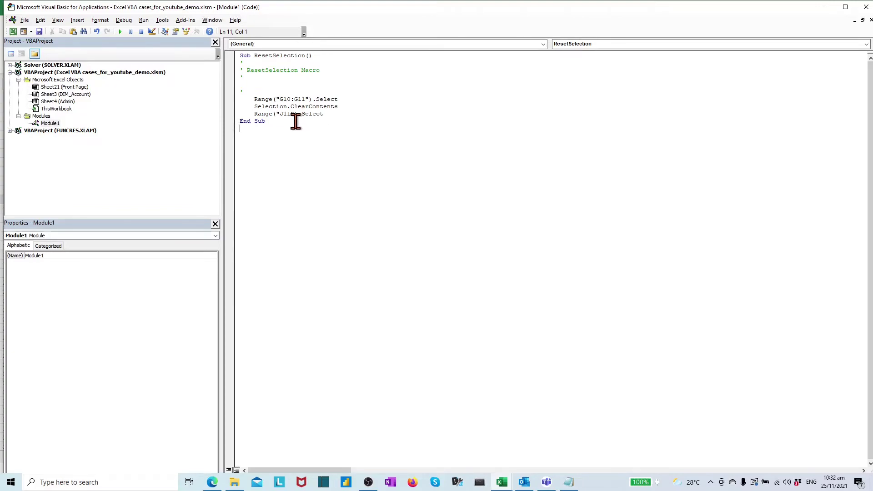
pyautogui.click(13, 31)
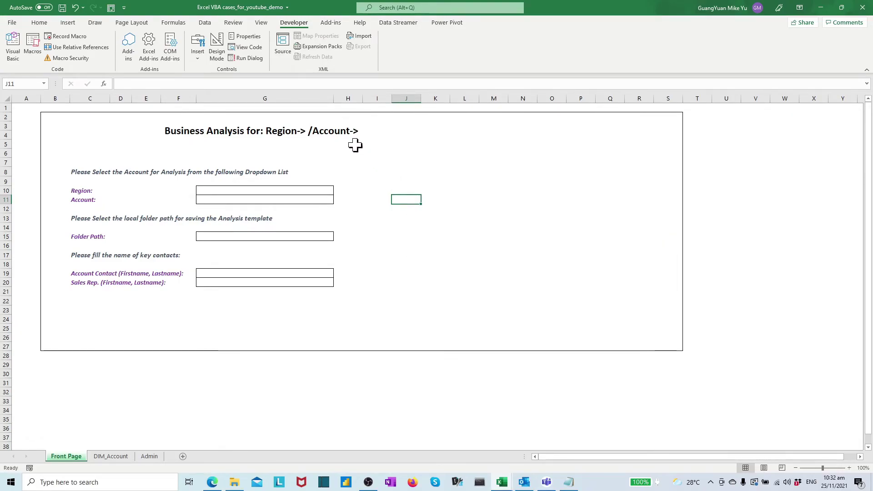
# Draw a form button across rows 10–11 beside the fields and assign it ResetSelection
pyautogui.click(197, 51)
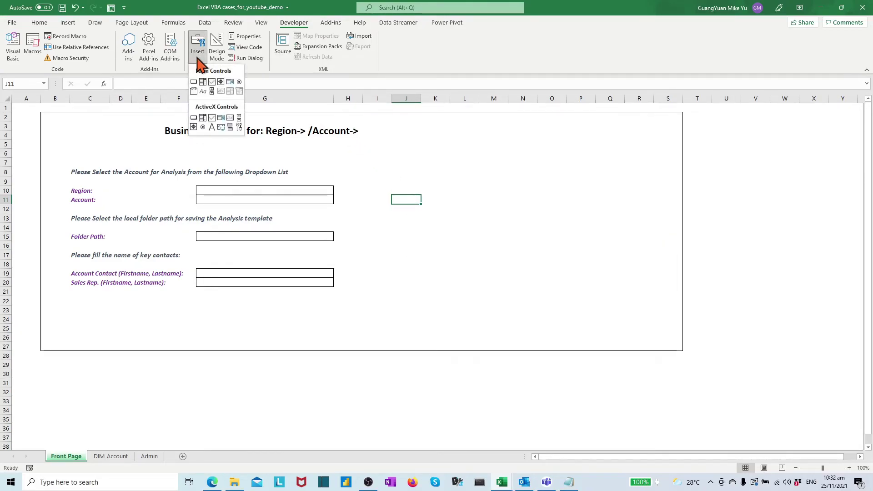
pyautogui.click(195, 80)
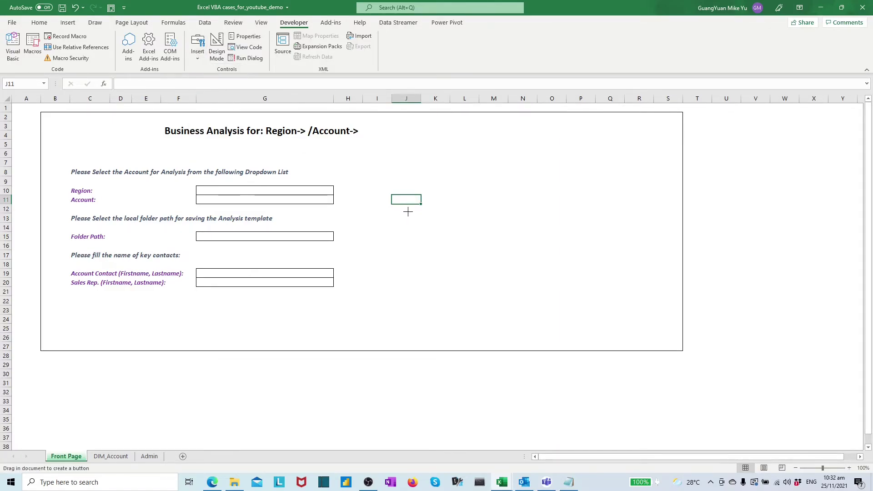
pyautogui.moveTo(403, 194); pyautogui.dragTo(403, 194)
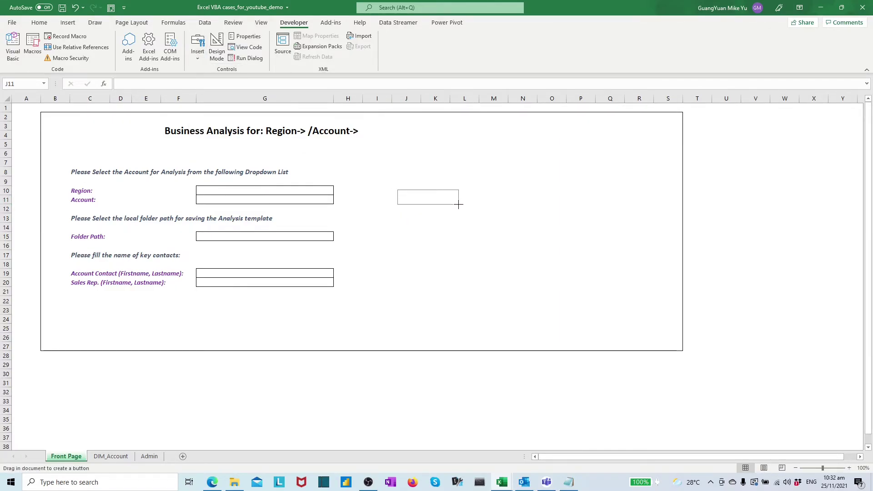
pyautogui.moveTo(457, 206); pyautogui.dragTo(457, 205)
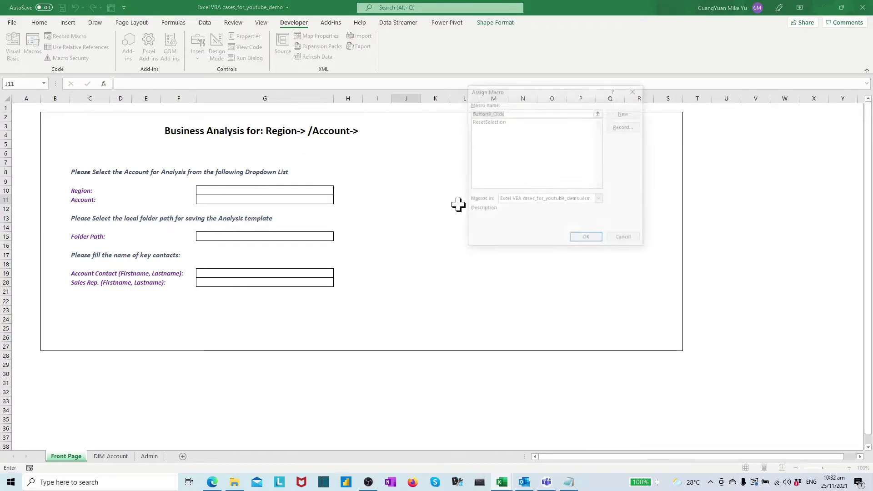
pyautogui.click(493, 122)
pyautogui.click(585, 240)
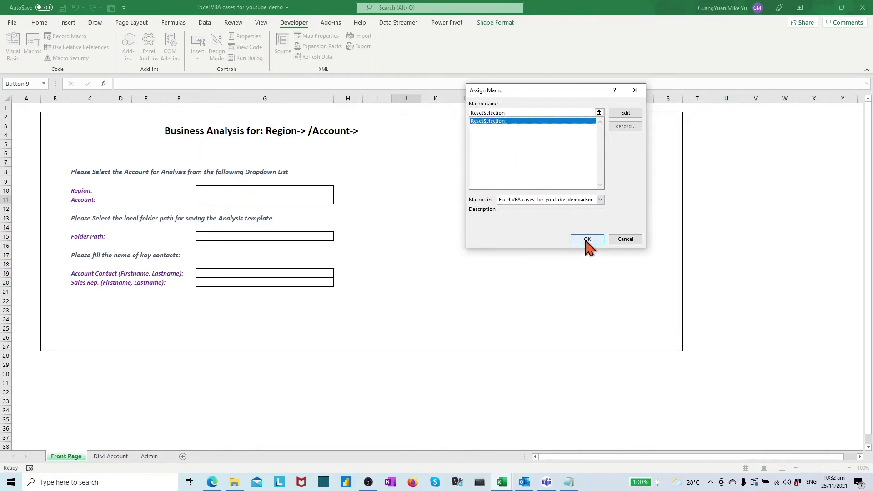
pyautogui.click(599, 201)
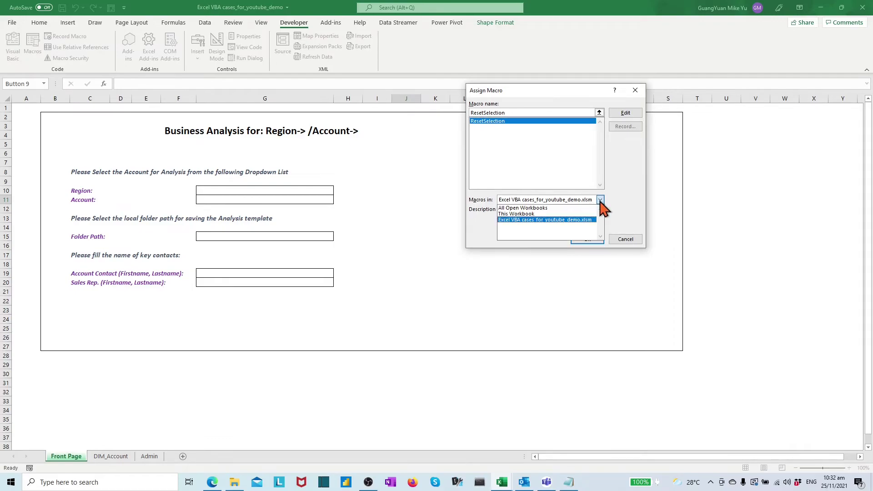
pyautogui.click(573, 220)
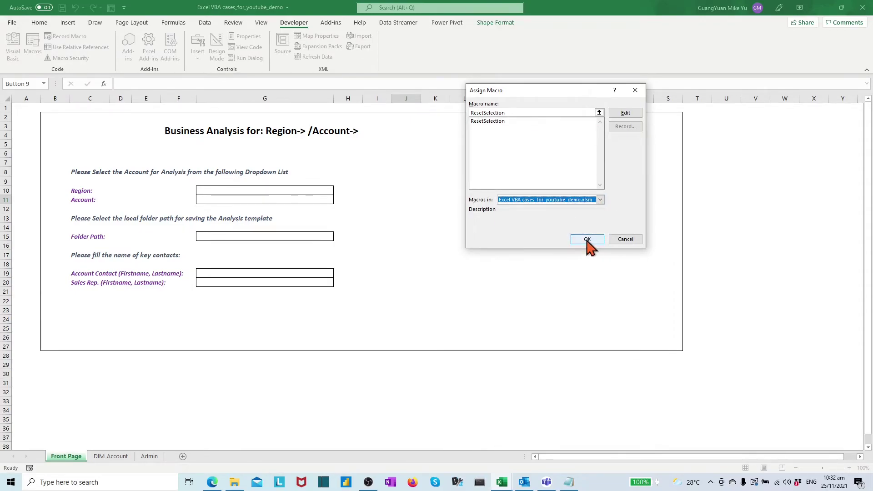
pyautogui.click(587, 240)
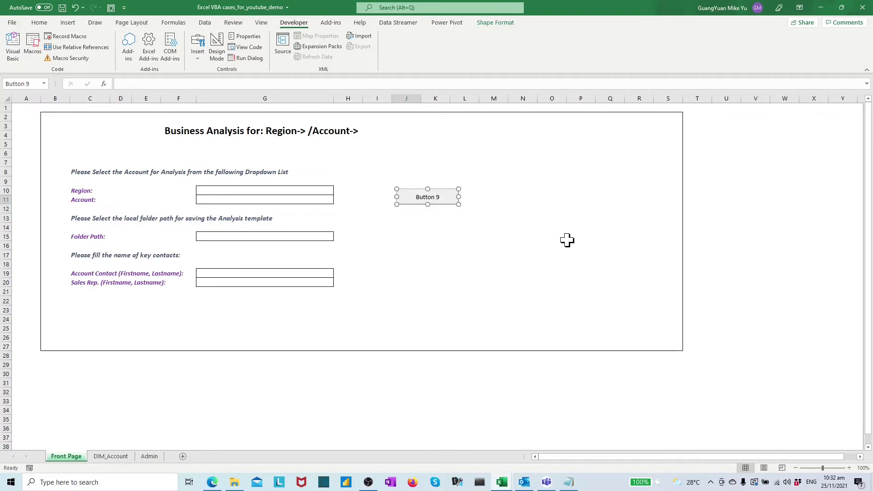
# Replace the Button 9 caption with 'Reset Selections'
pyautogui.rightClick(440, 201)
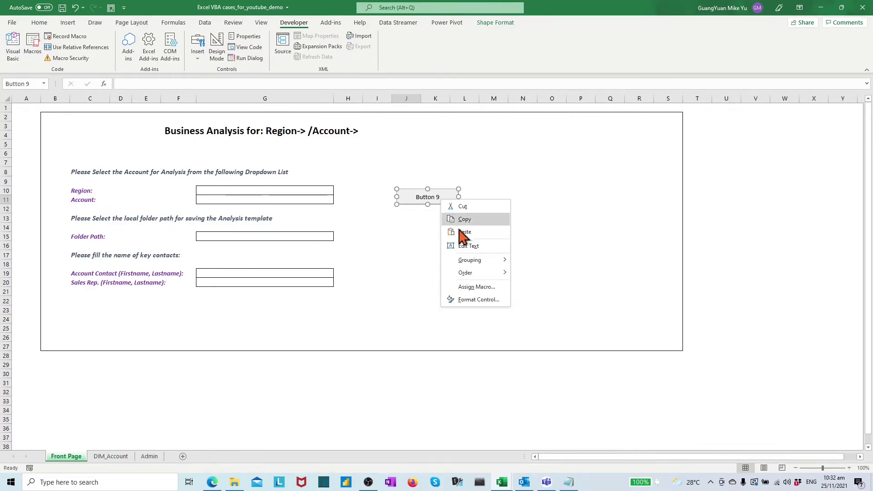
pyautogui.click(477, 246)
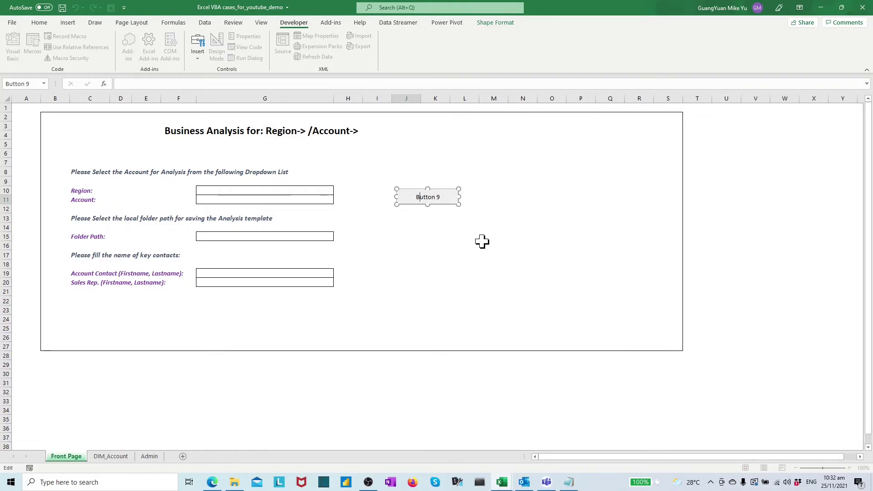
pyautogui.press('End')
pyautogui.press('BackSpace')
pyautogui.press('BackSpace')
pyautogui.press('BackSpace')
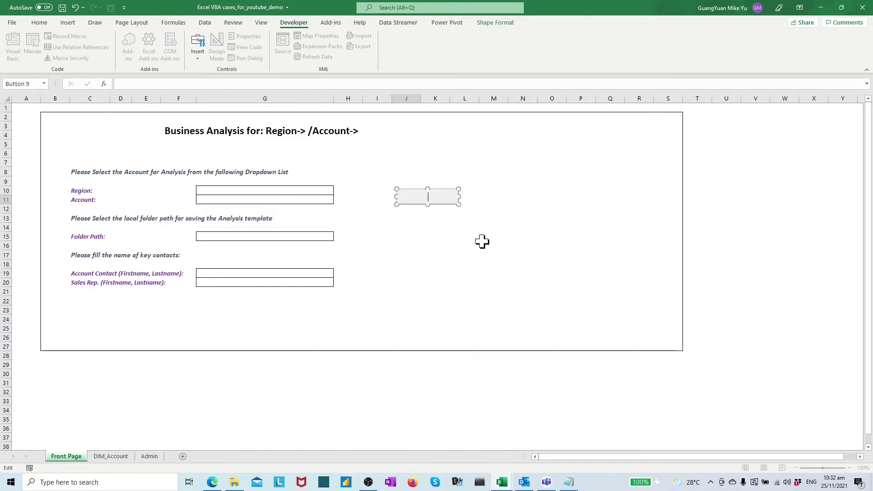
pyautogui.write('Res')
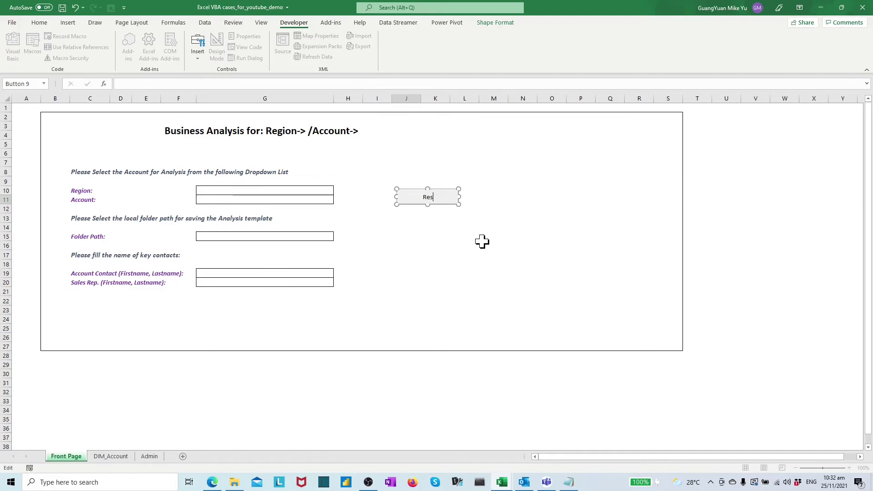
pyautogui.write('et Selec')
pyautogui.write('tions')
pyautogui.moveTo(454, 197); pyautogui.dragTo(400, 197)
# Format the button caption as bold italic in dark navy
pyautogui.rightClick(429, 198)
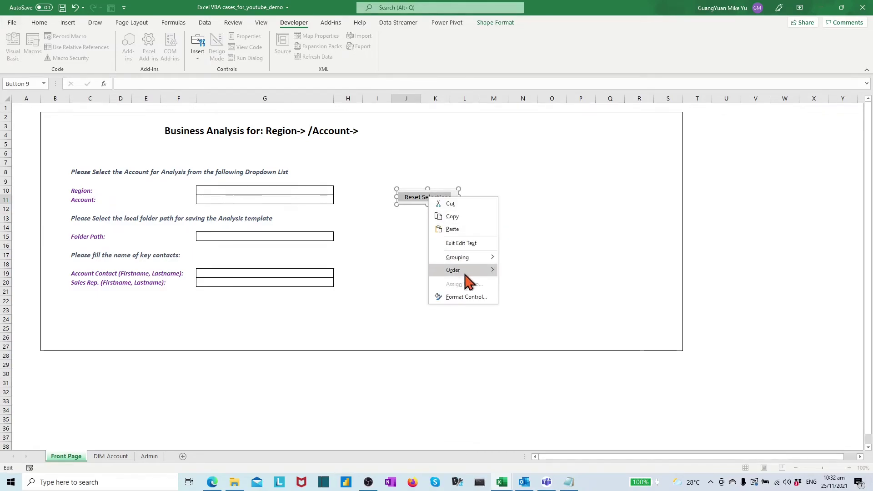
pyautogui.click(471, 298)
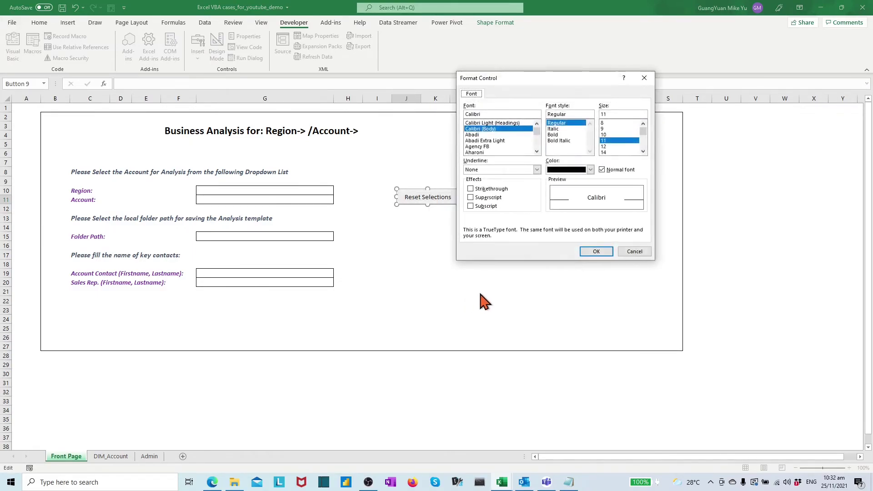
pyautogui.click(562, 141)
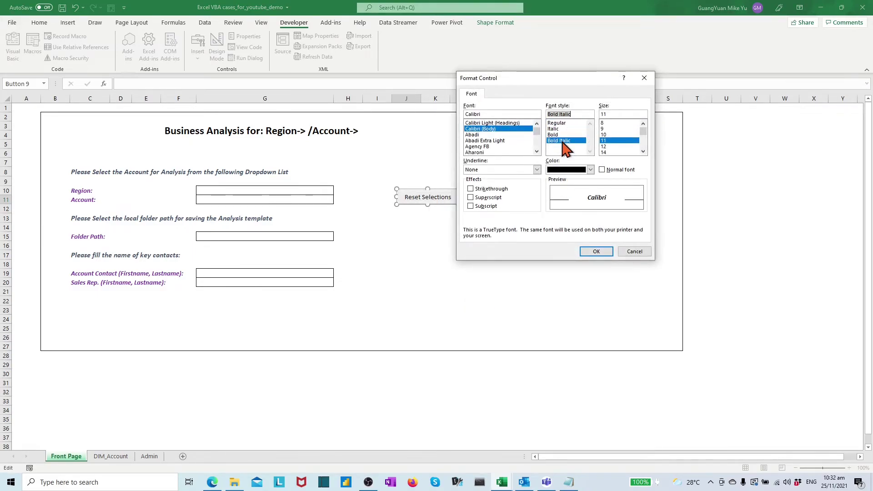
pyautogui.click(590, 169)
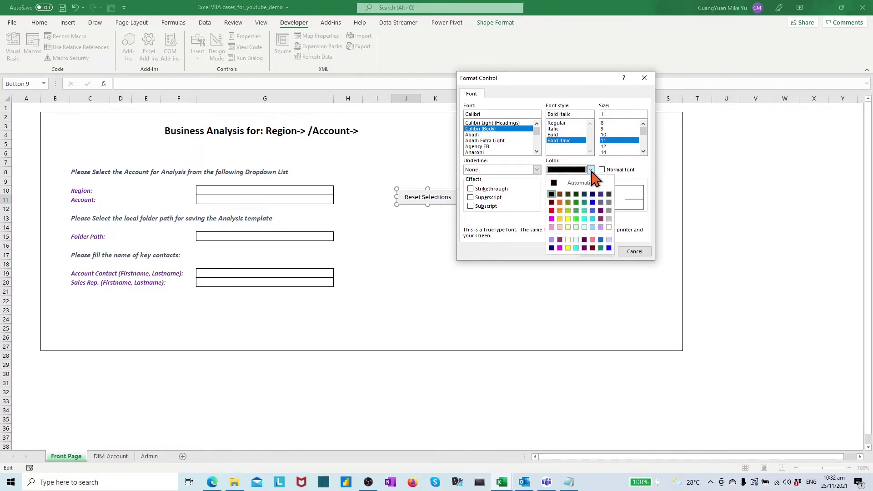
pyautogui.click(551, 247)
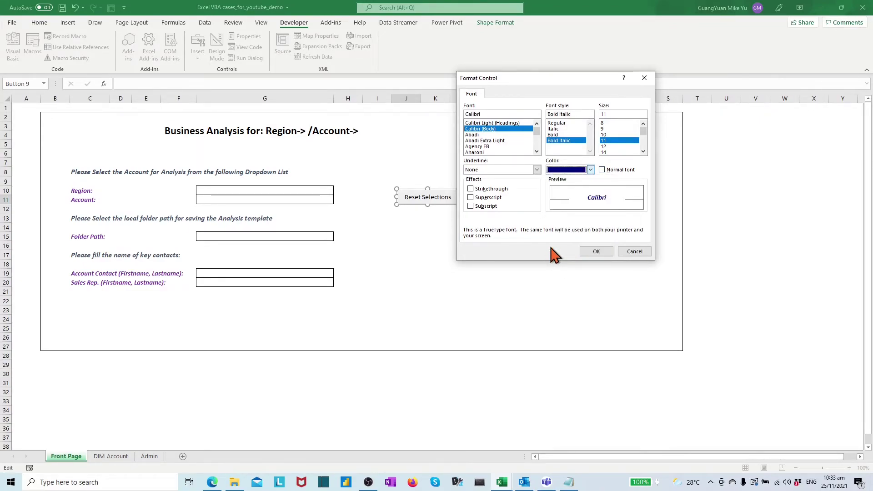
pyautogui.click(595, 252)
pyautogui.click(474, 231)
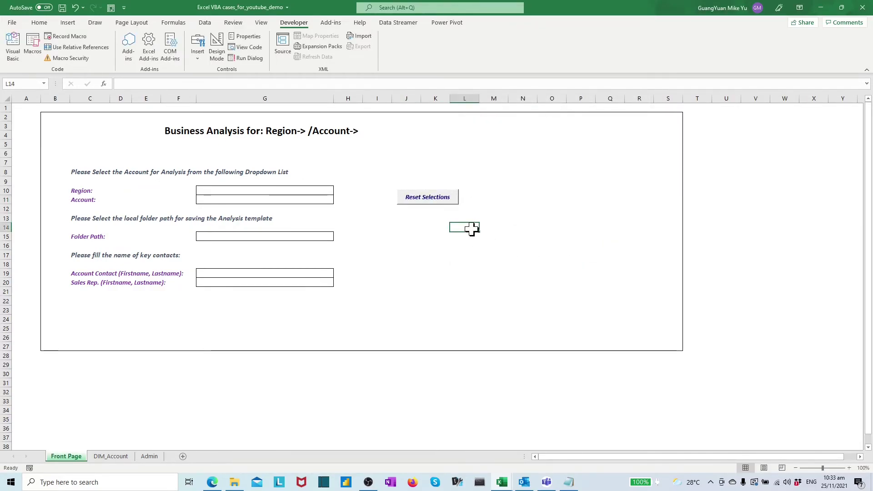
pyautogui.click(318, 192)
pyautogui.click(338, 192)
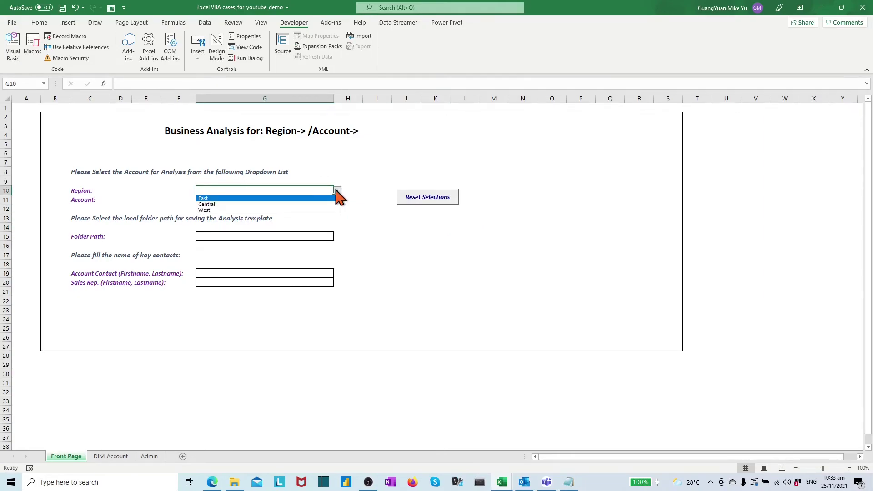
pyautogui.click(326, 201)
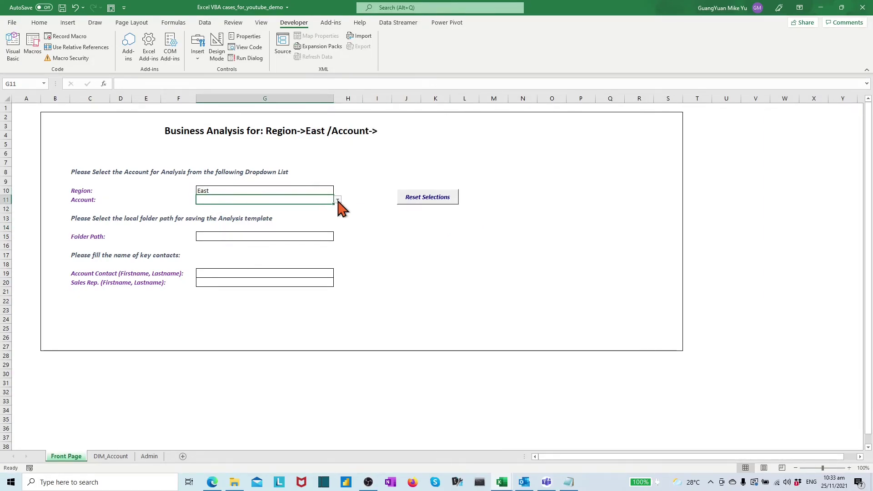
pyautogui.click(337, 200)
pyautogui.click(325, 211)
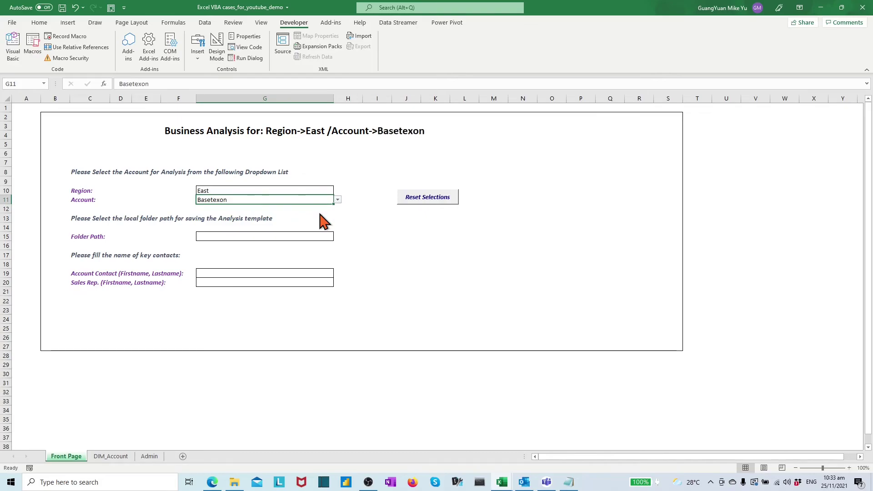
pyautogui.click(426, 200)
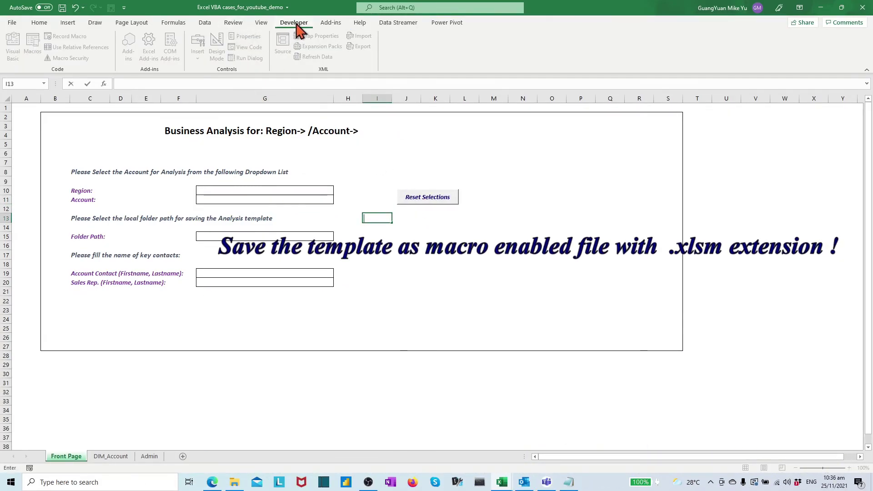
# Save the workbook as 'Excel VBA cases_for_youtube_demo' (.xlsm), replacing the existing copy
pyautogui.click(12, 23)
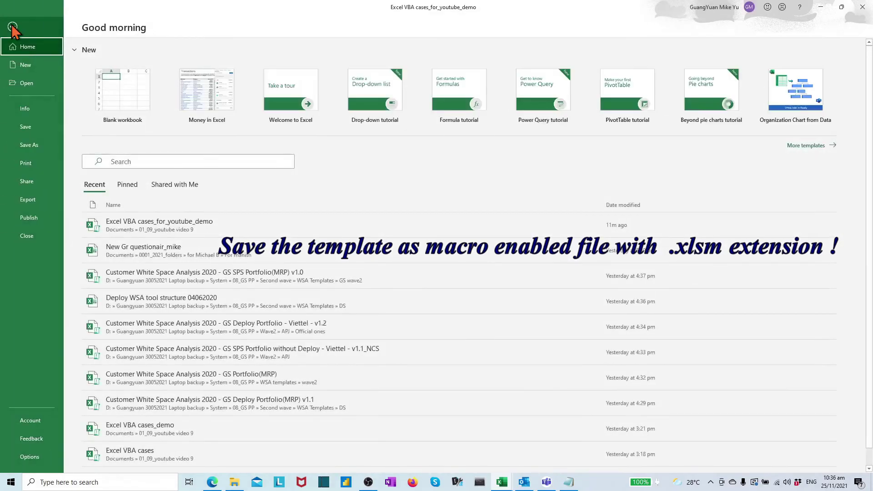
pyautogui.click(27, 146)
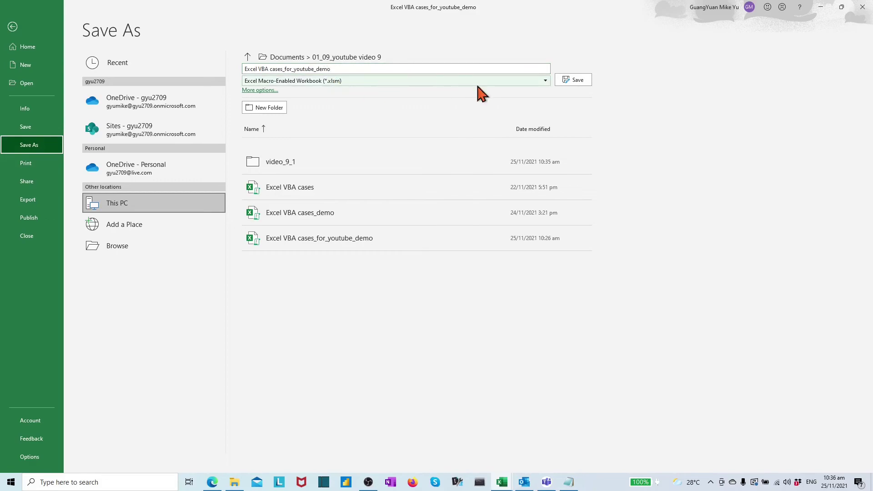
pyautogui.click(545, 82)
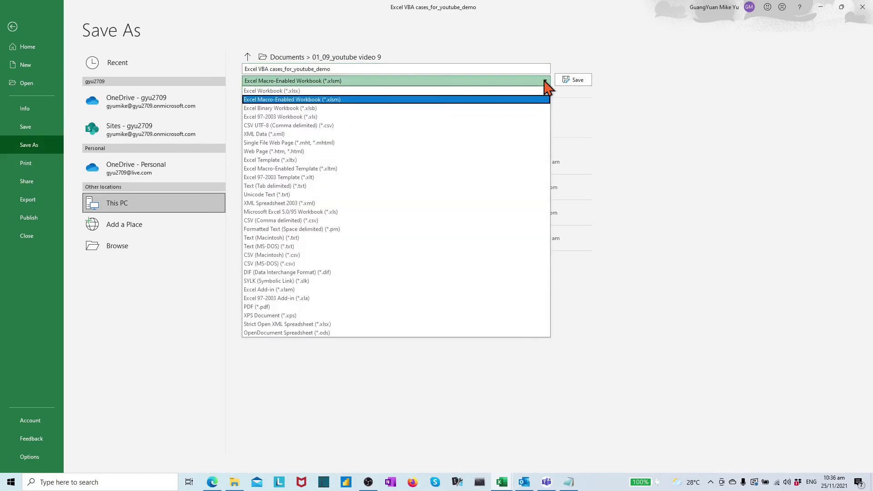
pyautogui.click(402, 101)
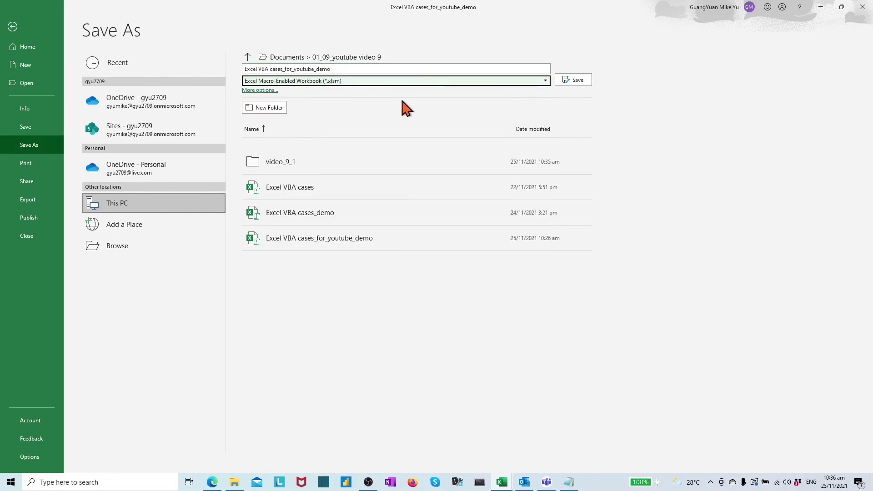
pyautogui.click(577, 81)
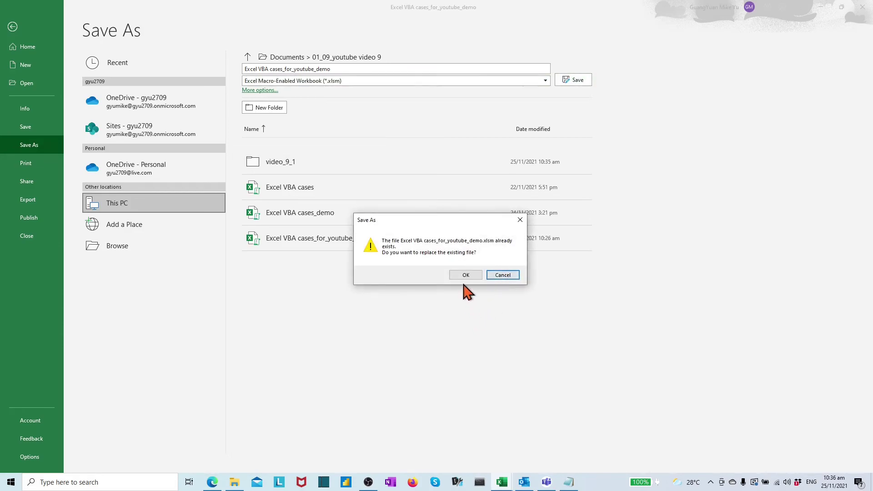
pyautogui.click(464, 276)
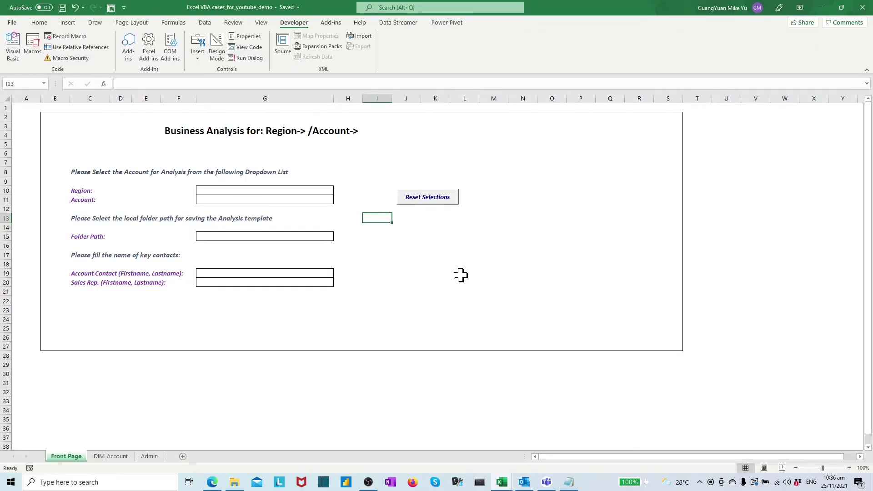
# Pick East in the G10 Region dropdown and Damkix in the G11 Account dropdown
pyautogui.click(313, 193)
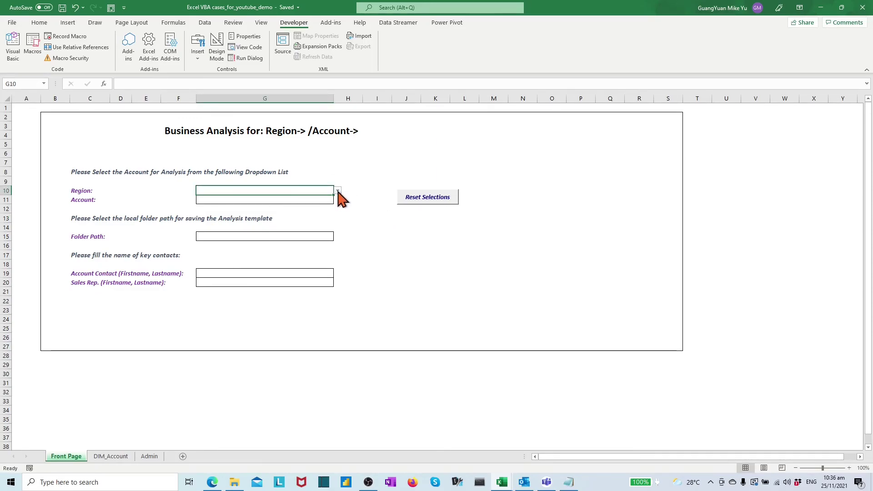
pyautogui.click(337, 192)
pyautogui.click(328, 200)
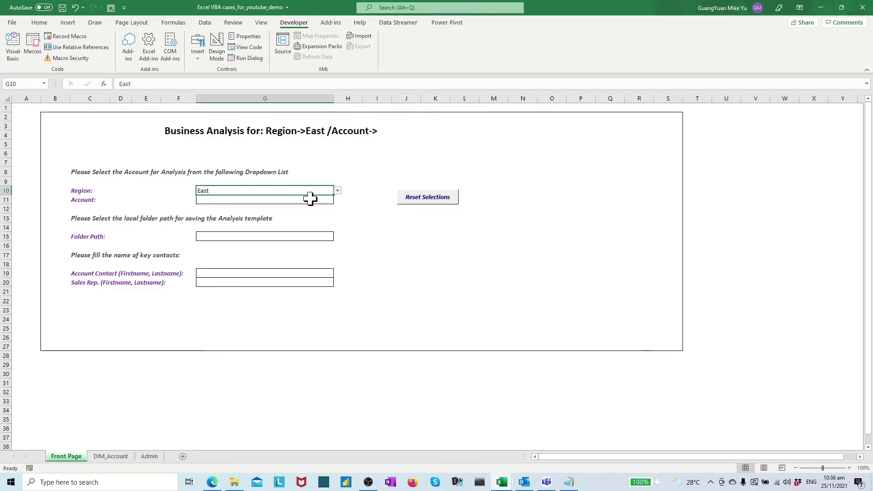
pyautogui.click(311, 199)
pyautogui.click(338, 200)
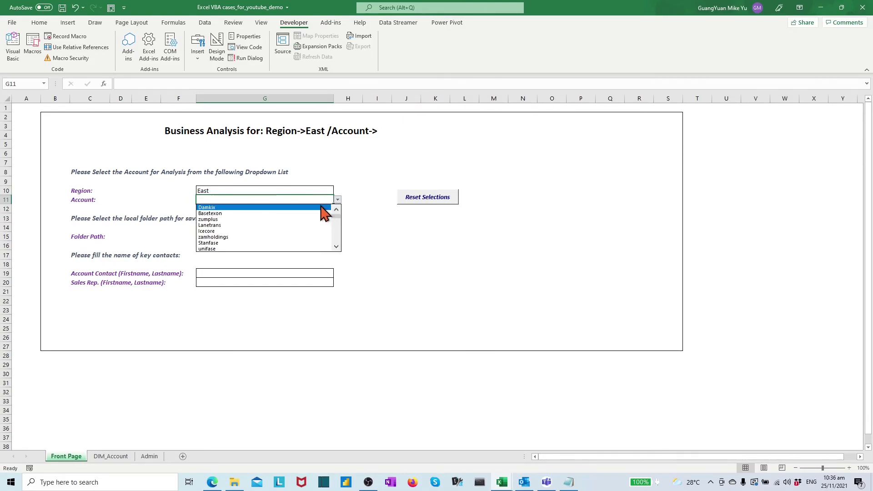
pyautogui.click(320, 206)
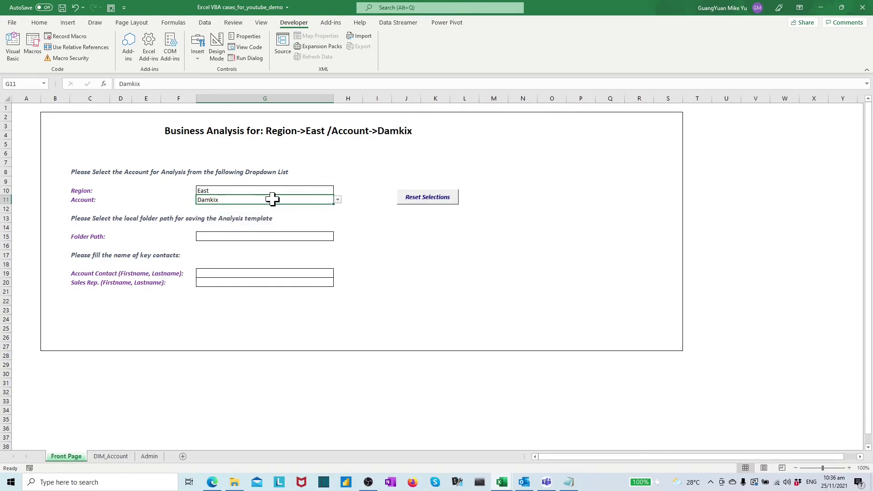
pyautogui.click(337, 200)
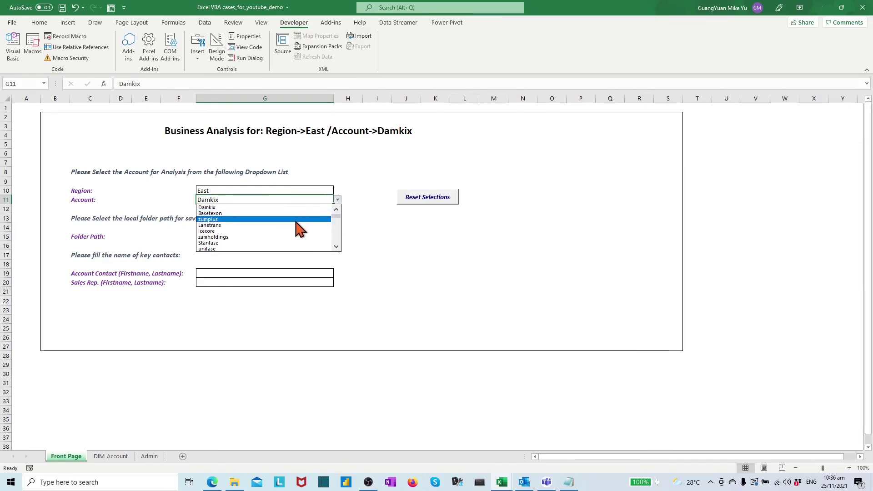
pyautogui.moveTo(340, 217); pyautogui.dragTo(337, 244)
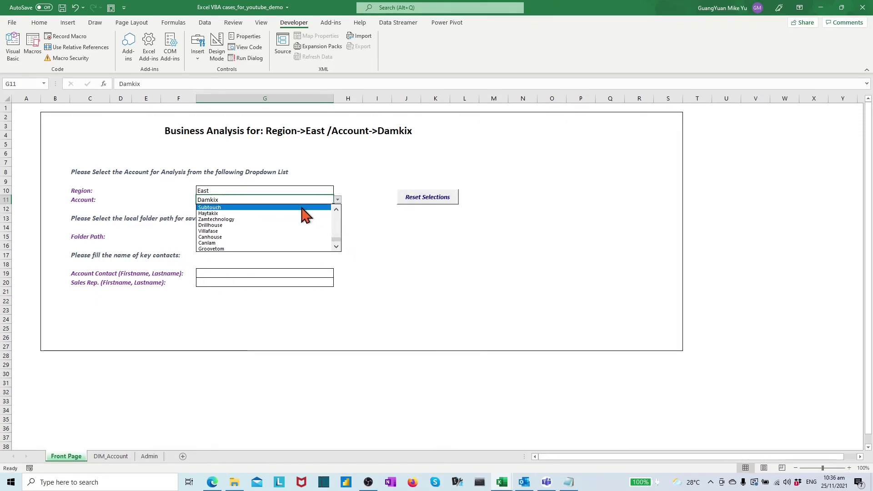
pyautogui.click(281, 200)
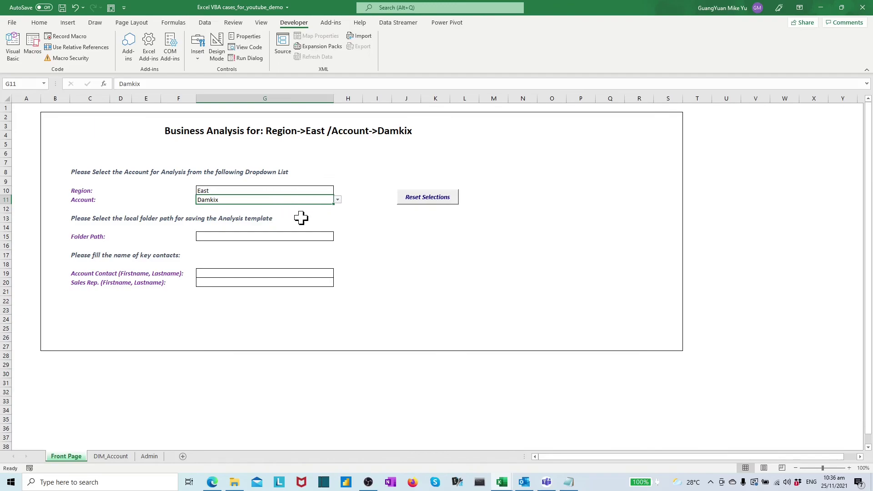